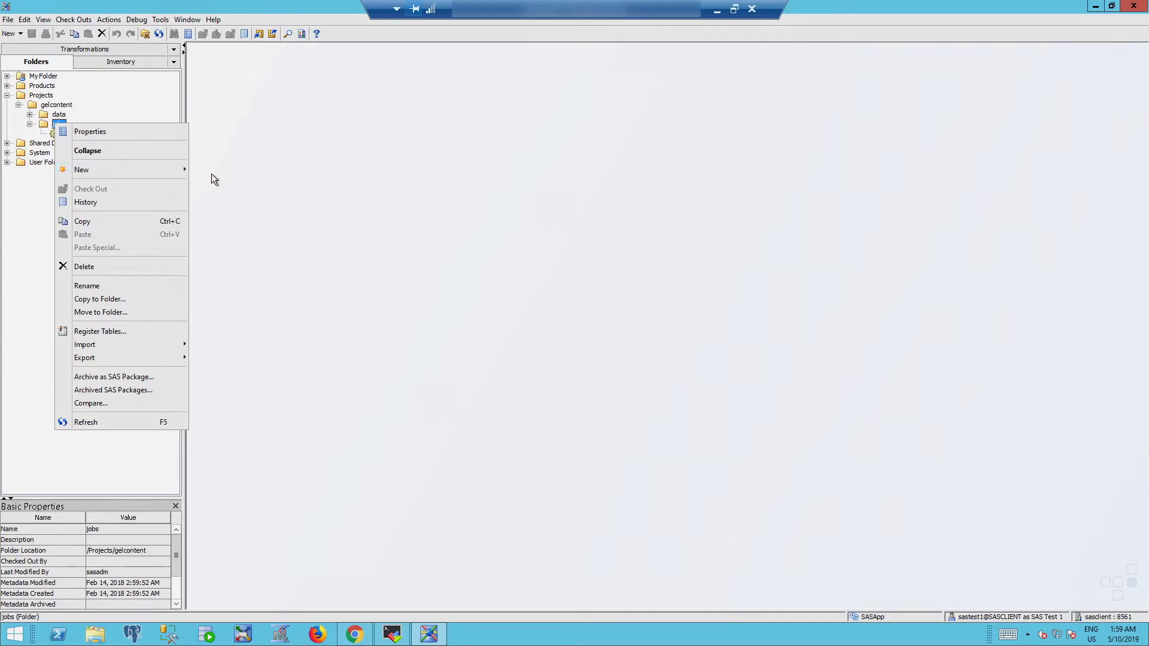
Create a job named List_Job with the description 'version A' in the gelcontent jobs folder
{"action": "mouse_move", "coordinate": [153, 172]}
{"action": "left_click", "coordinate": [224, 186]}
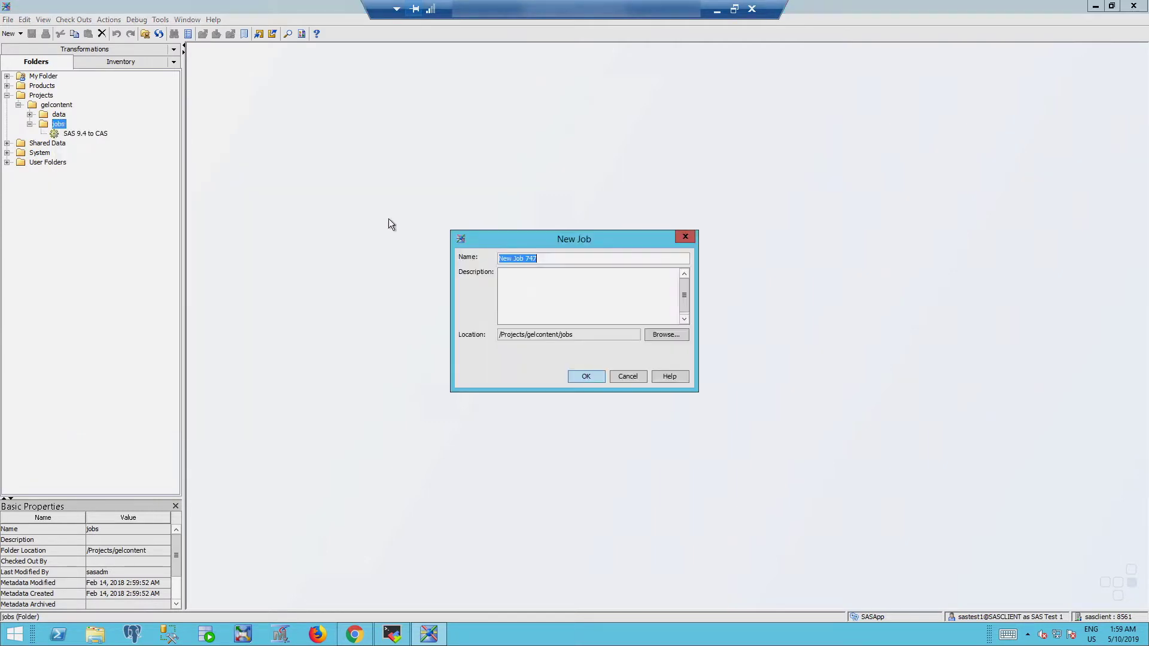
{"action": "type", "text": "List_Job"}
{"action": "left_click", "coordinate": [545, 304]}
{"action": "type", "text": "version A"}
{"action": "left_click", "coordinate": [578, 377]}
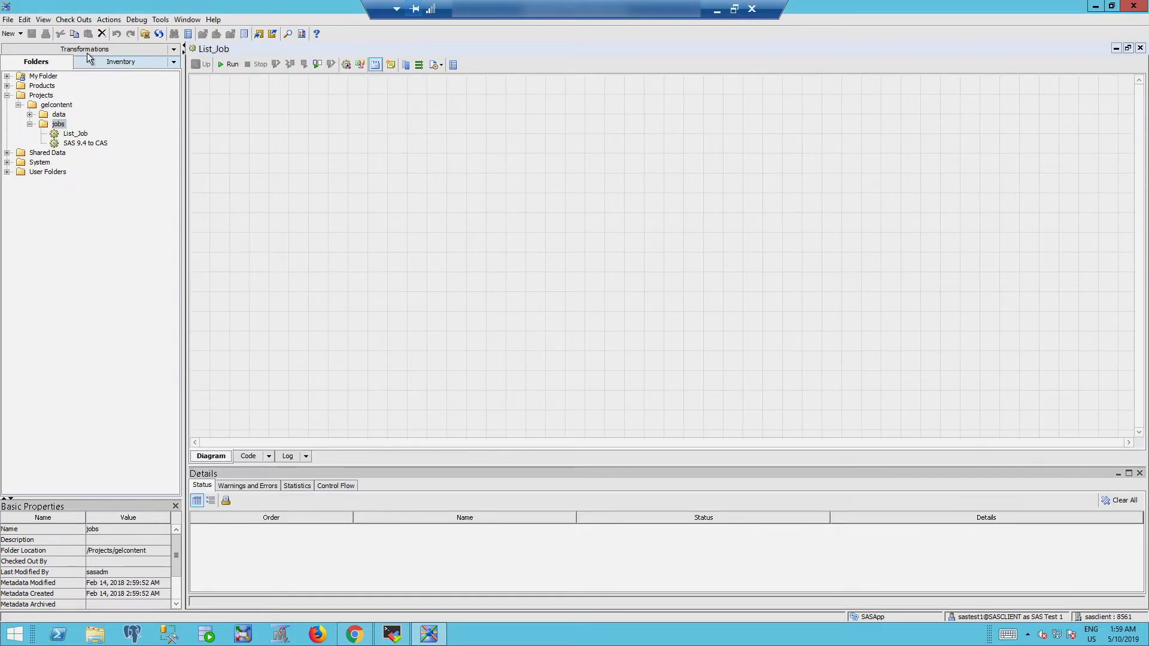
Place a User Written Code step from the Data transformations onto the List_Job diagram
{"action": "left_click", "coordinate": [87, 52]}
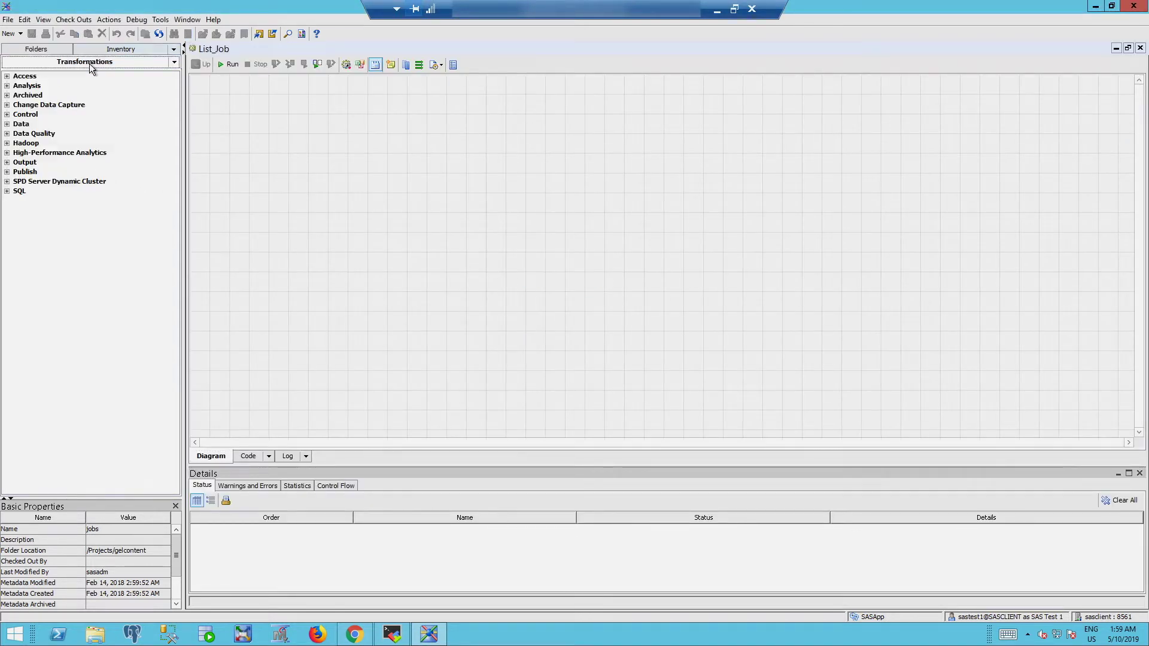
{"action": "left_click", "coordinate": [6, 124]}
{"action": "left_click_drag", "start_coordinate": [64, 296], "coordinate": [415, 231]}
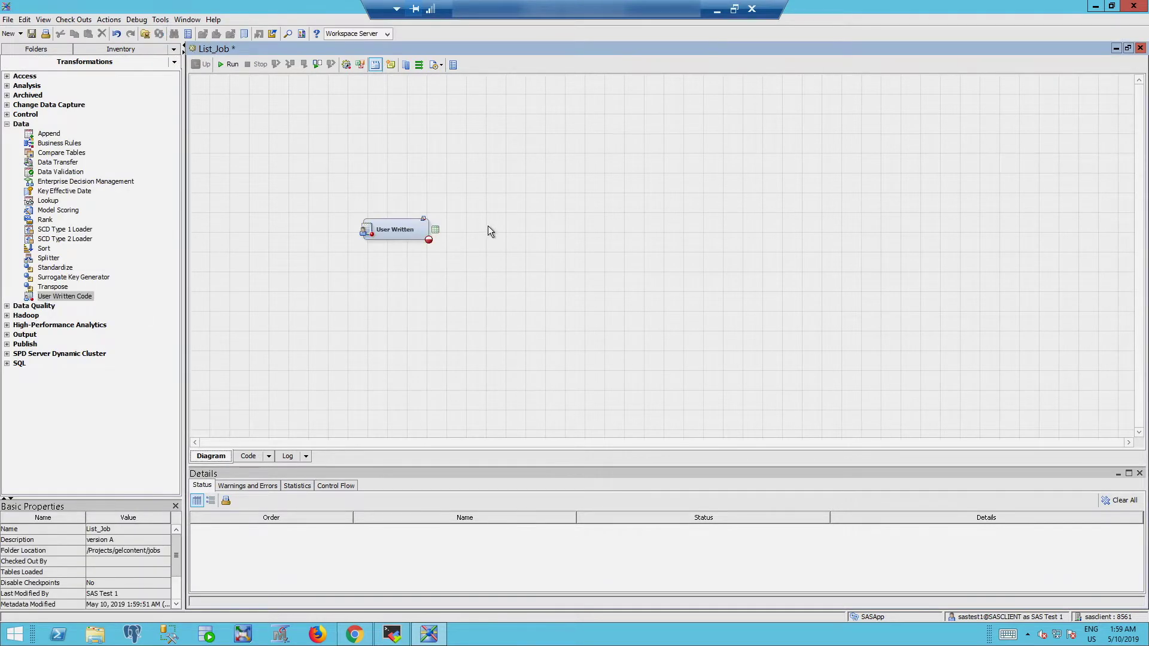
Give the step proc setinit code with a version A comment and apply it
{"action": "double_click", "coordinate": [404, 230]}
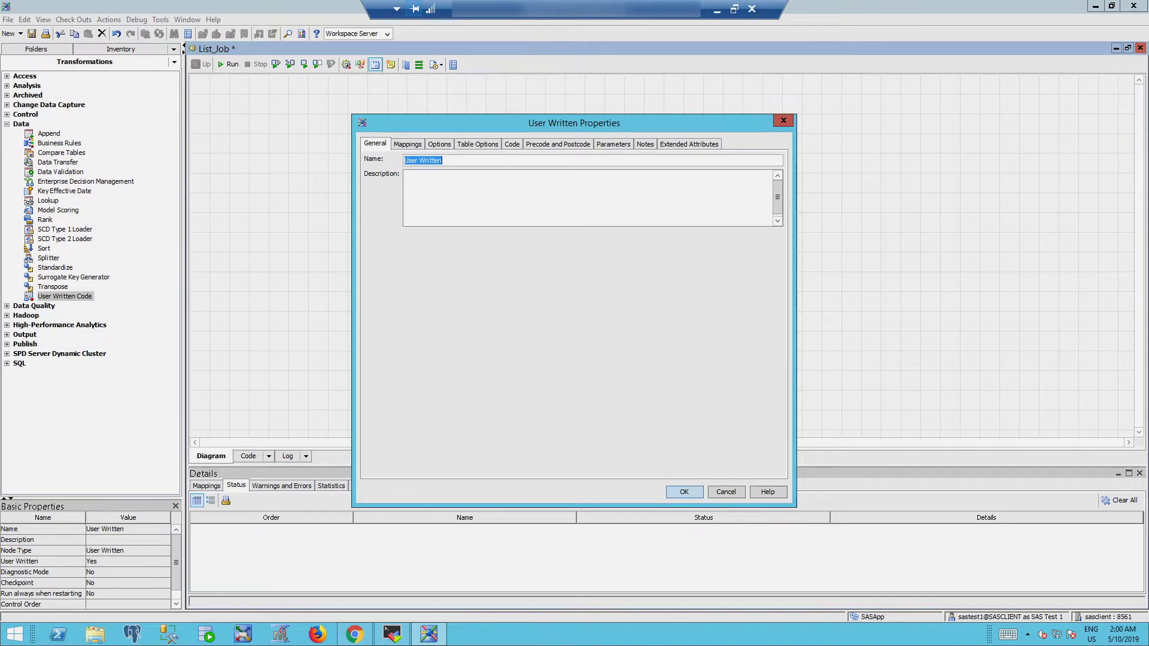
{"action": "left_click", "coordinate": [511, 143]}
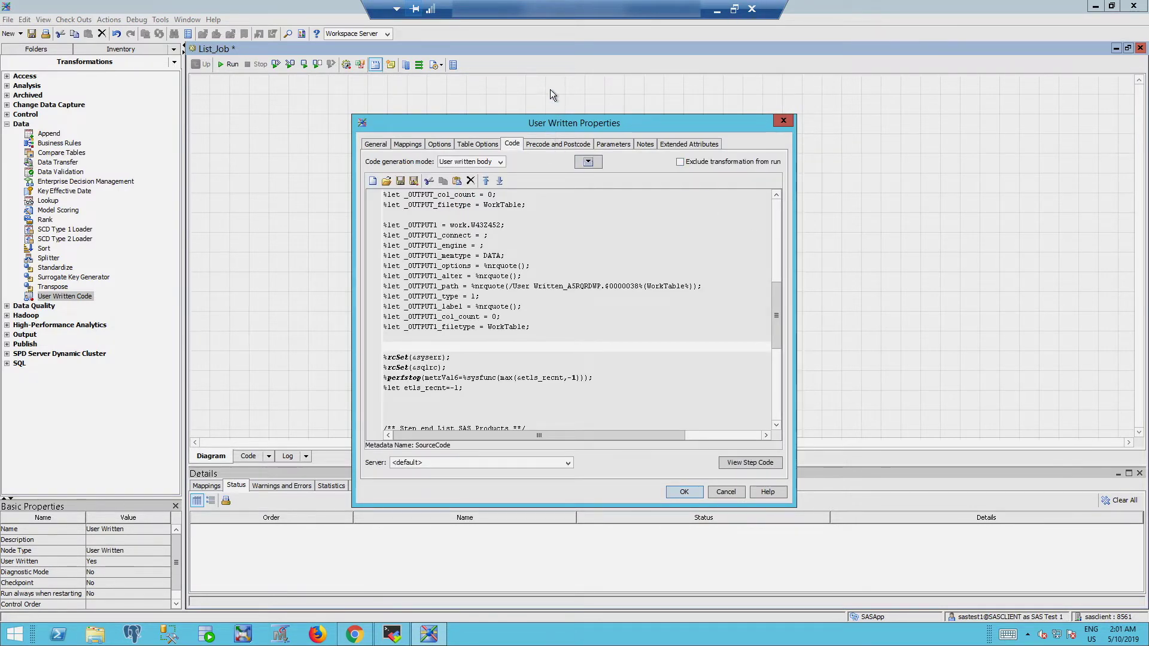
{"action": "left_click_drag", "start_coordinate": [559, 123], "coordinate": [558, 89]}
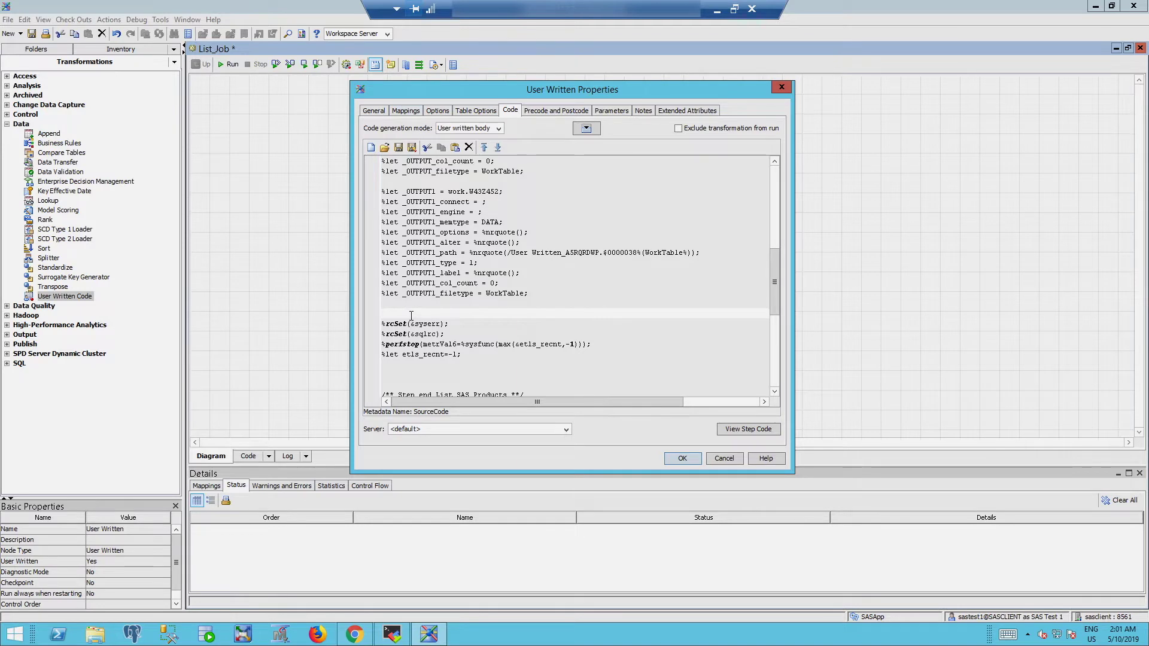
{"action": "type", "text": "proc setinit; /*version A */ quit;"}
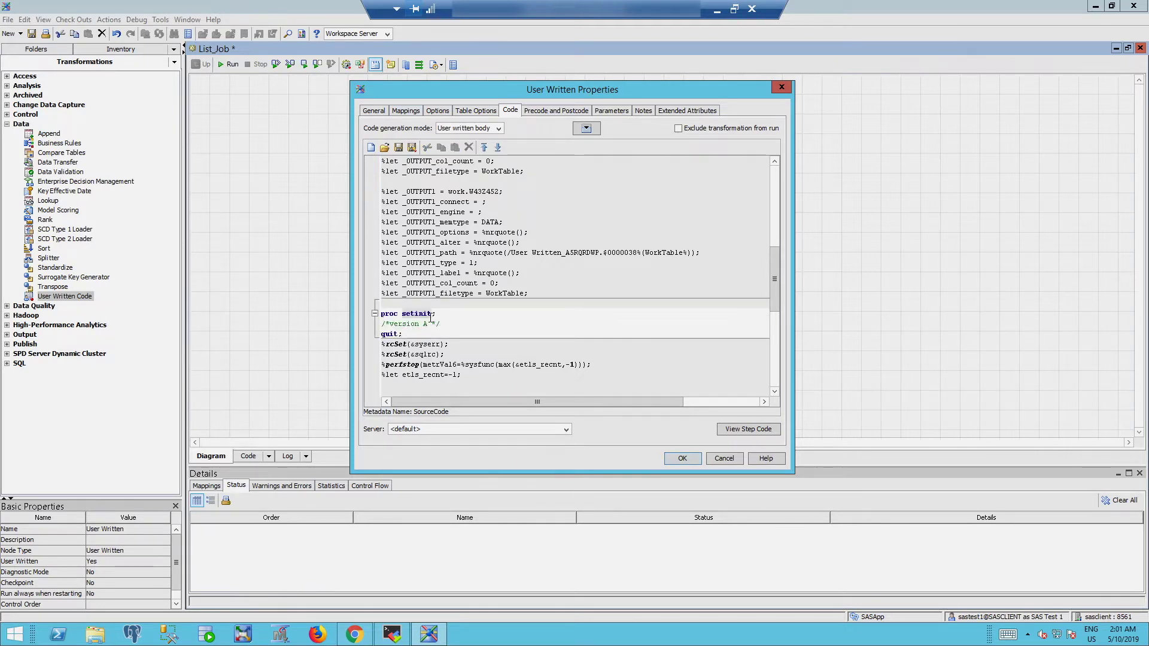
{"action": "left_click", "coordinate": [453, 321]}
{"action": "left_click_drag", "start_coordinate": [403, 333], "coordinate": [380, 313]}
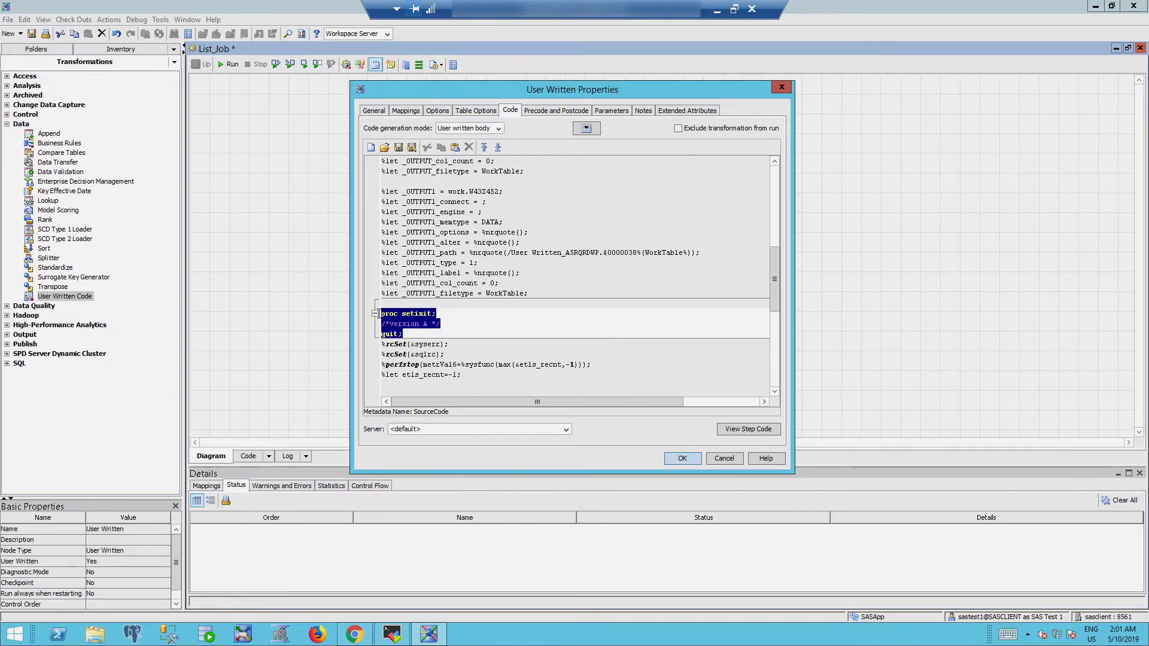
{"action": "left_click", "coordinate": [683, 458]}
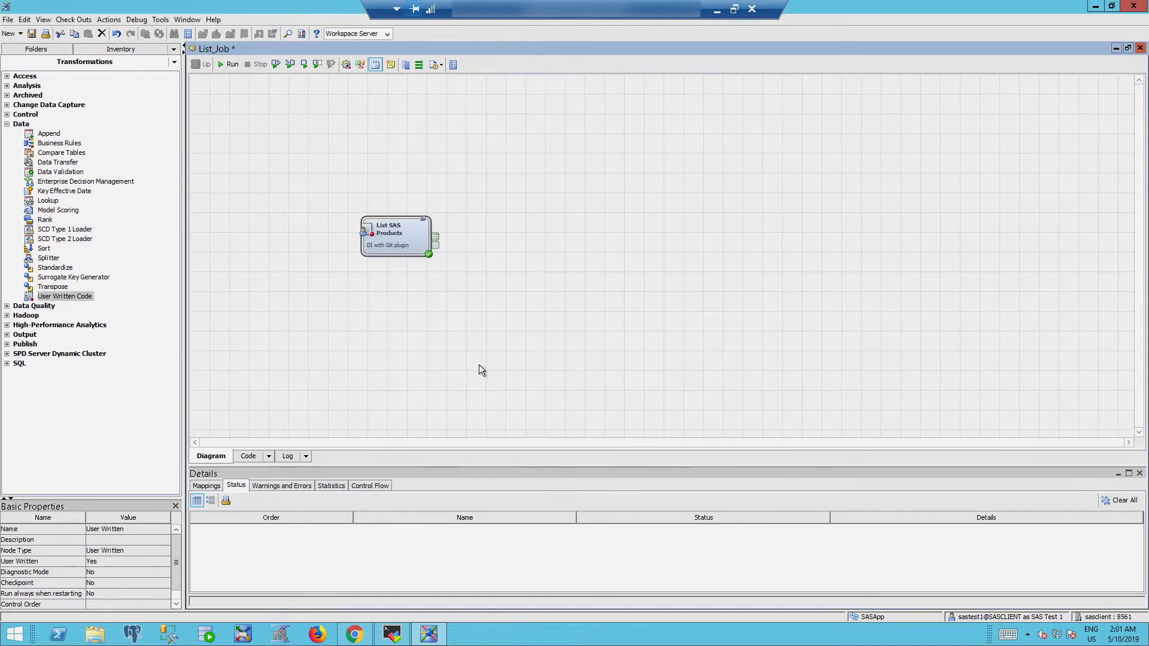
Run List_Job and save it
{"action": "left_click", "coordinate": [37, 50]}
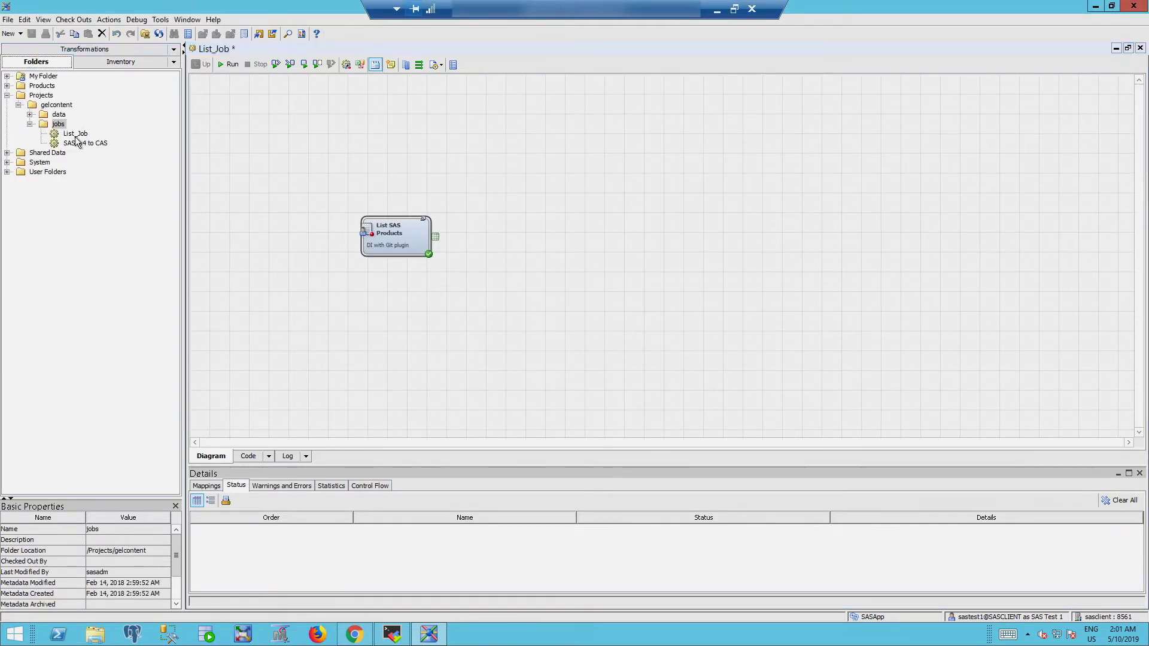
{"action": "left_click", "coordinate": [228, 64]}
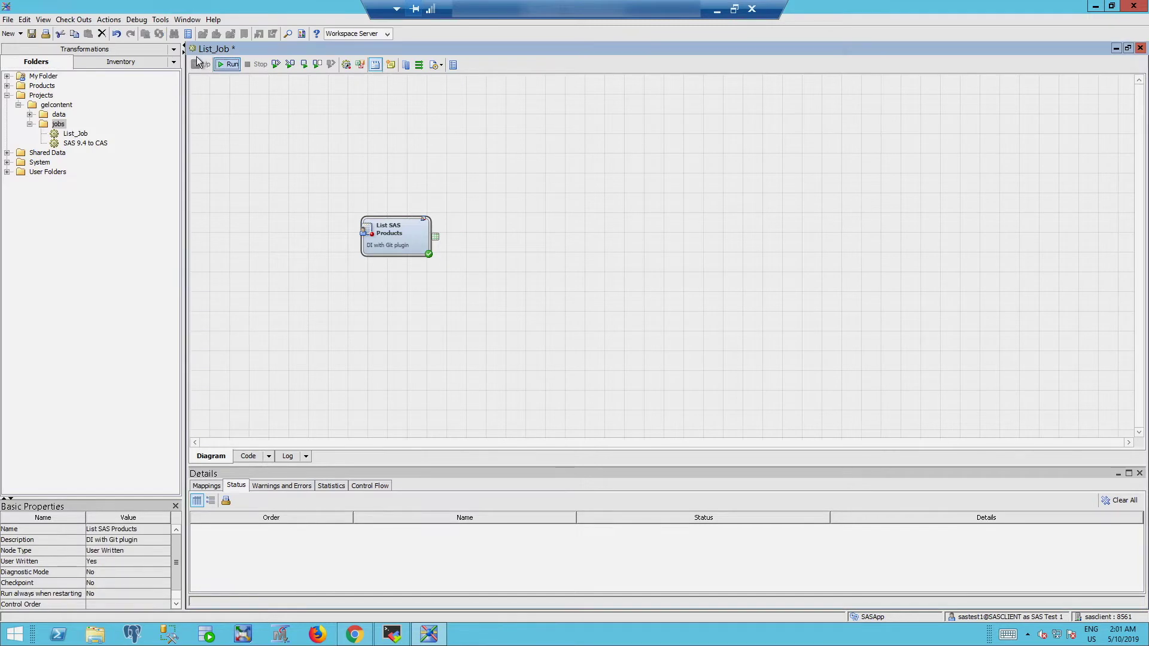
{"action": "left_click", "coordinate": [36, 34]}
Archive List_Job as a SAS package named List_Job with the description 'version a'
{"action": "left_click", "coordinate": [75, 134]}
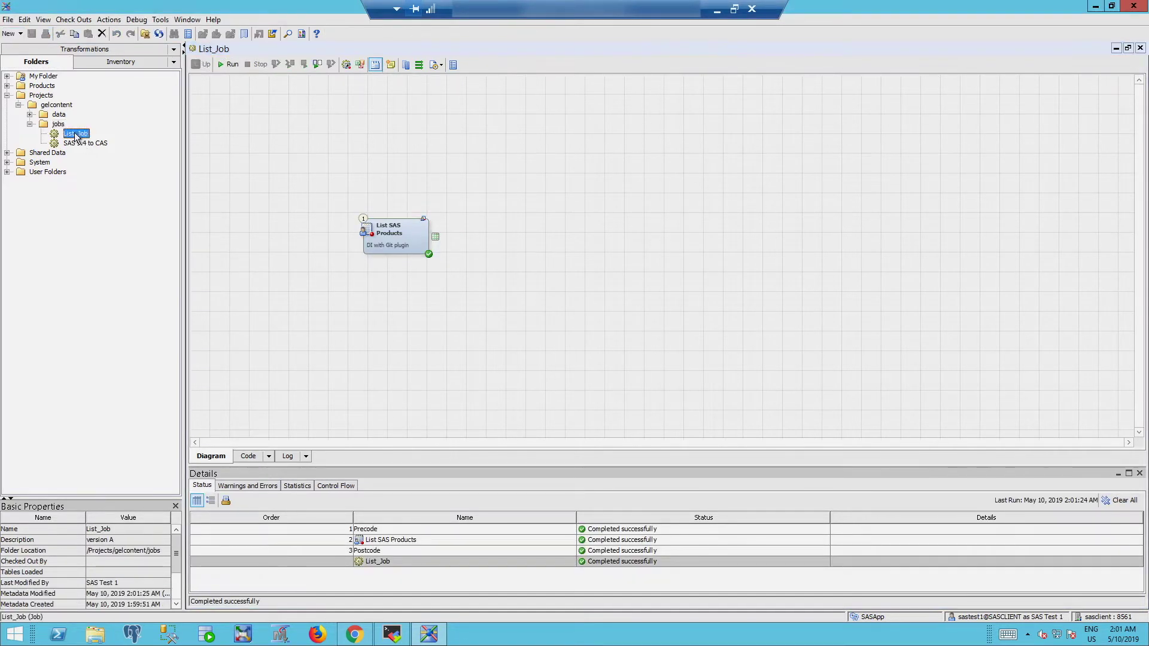
{"action": "right_click", "coordinate": [75, 133]}
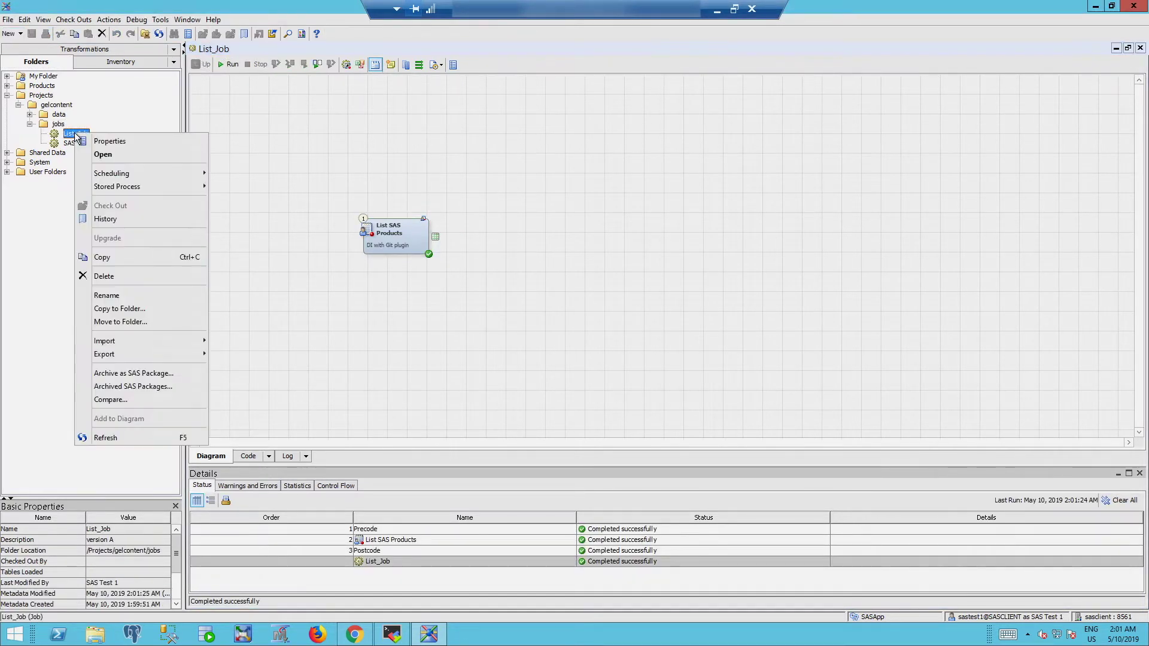
{"action": "left_click", "coordinate": [150, 373]}
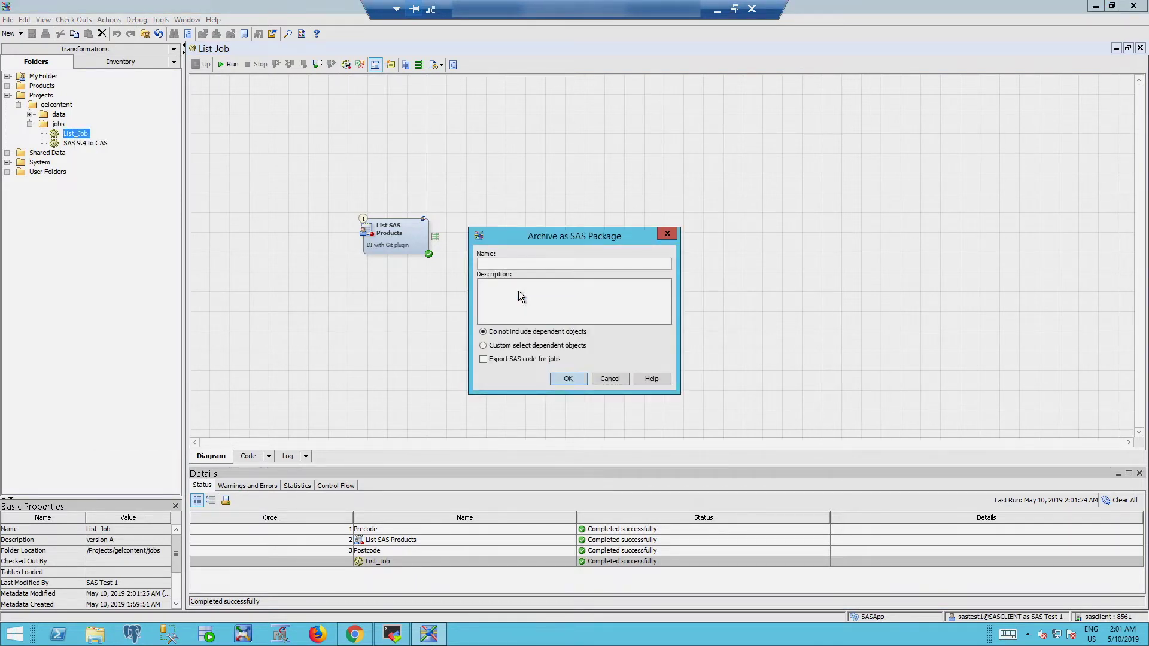
{"action": "type", "text": "List_Job"}
{"action": "left_click", "coordinate": [519, 292]}
{"action": "type", "text": "version a"}
{"action": "left_click", "coordinate": [570, 380]}
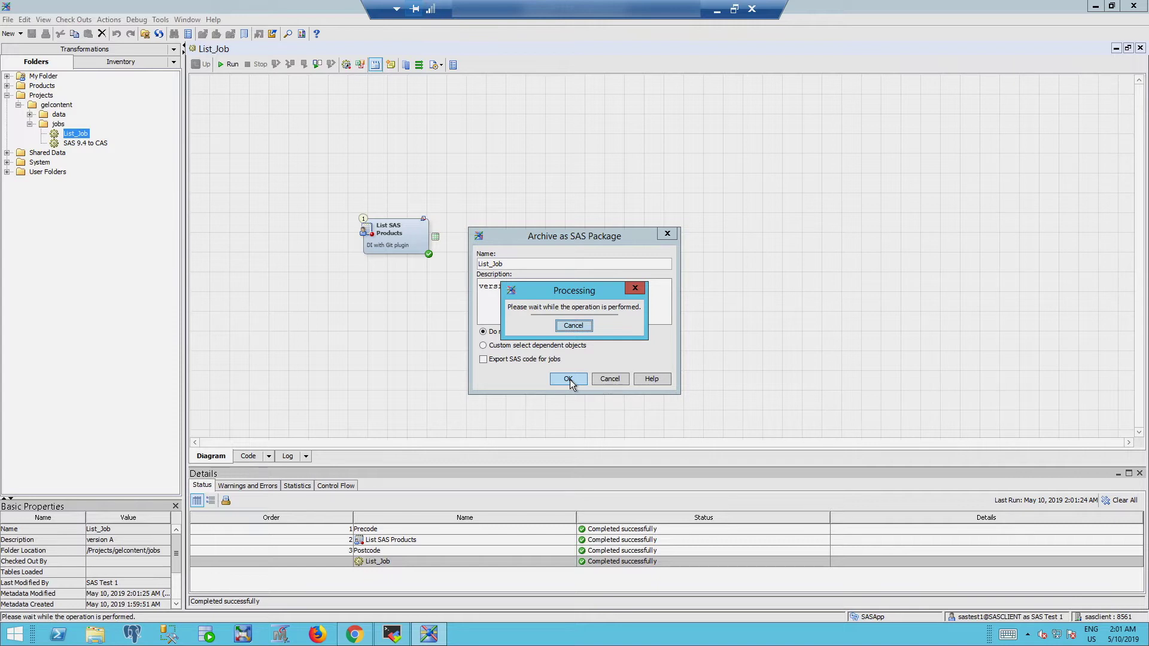
{"action": "left_click", "coordinate": [687, 330]}
{"action": "key", "text": "alt+Tab"}
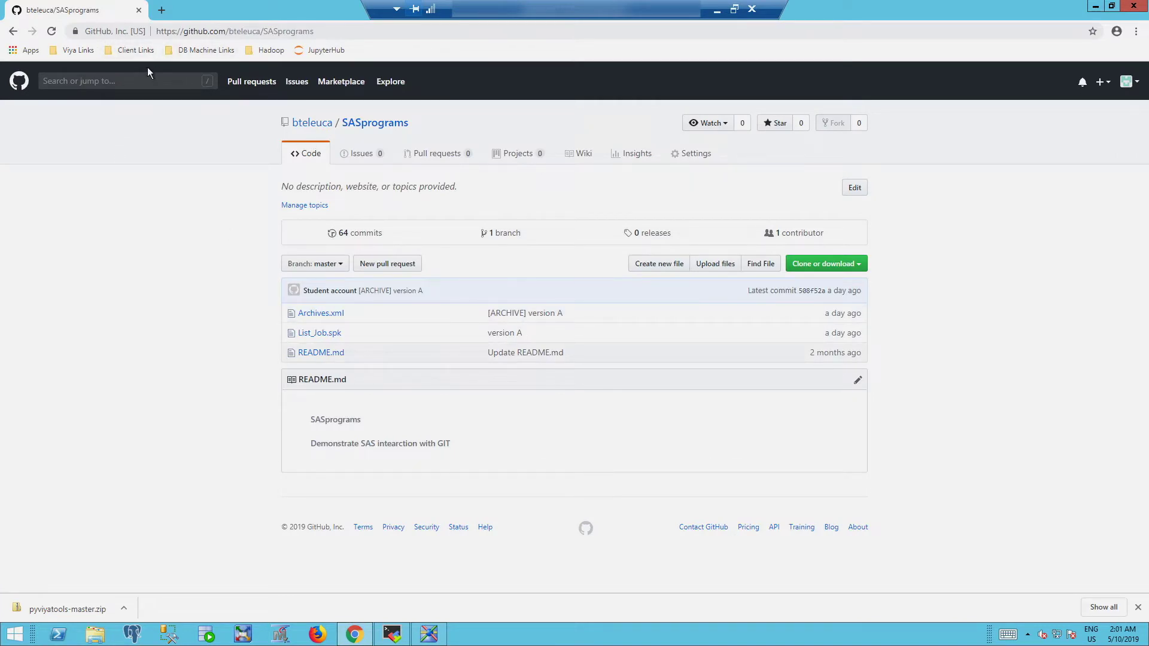
Reload the SASprograms repository page to confirm the version a commit
{"action": "left_click", "coordinate": [51, 32]}
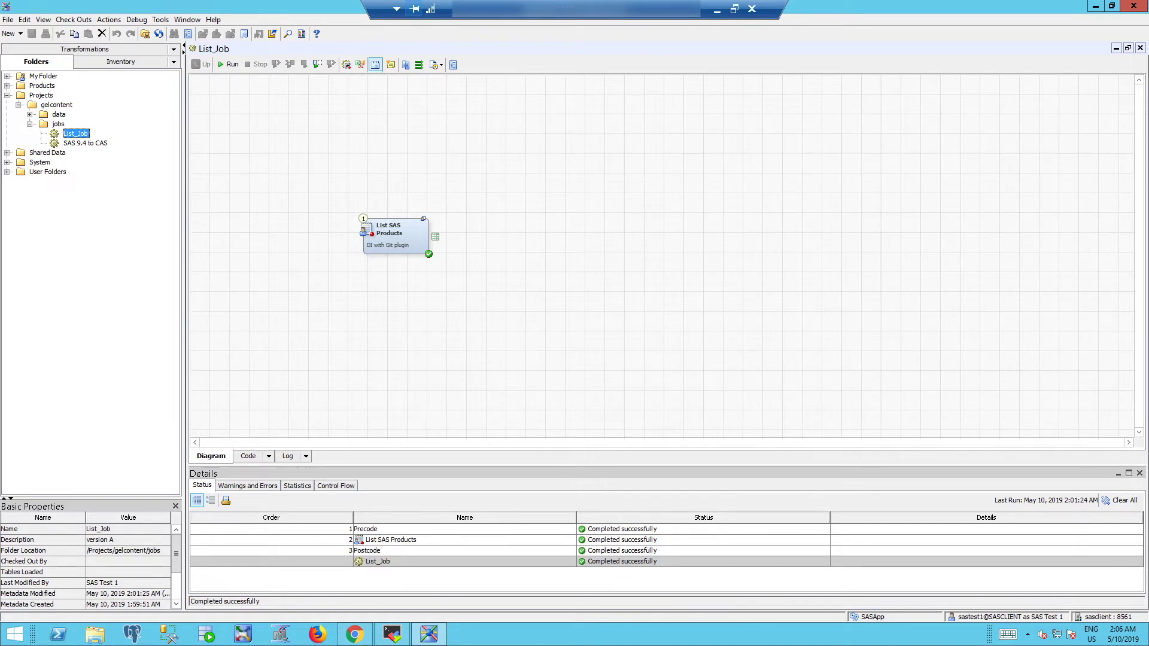
Delete the 'A' from the version comment in List SAS Products' code and save List_Job
{"action": "double_click", "coordinate": [394, 239]}
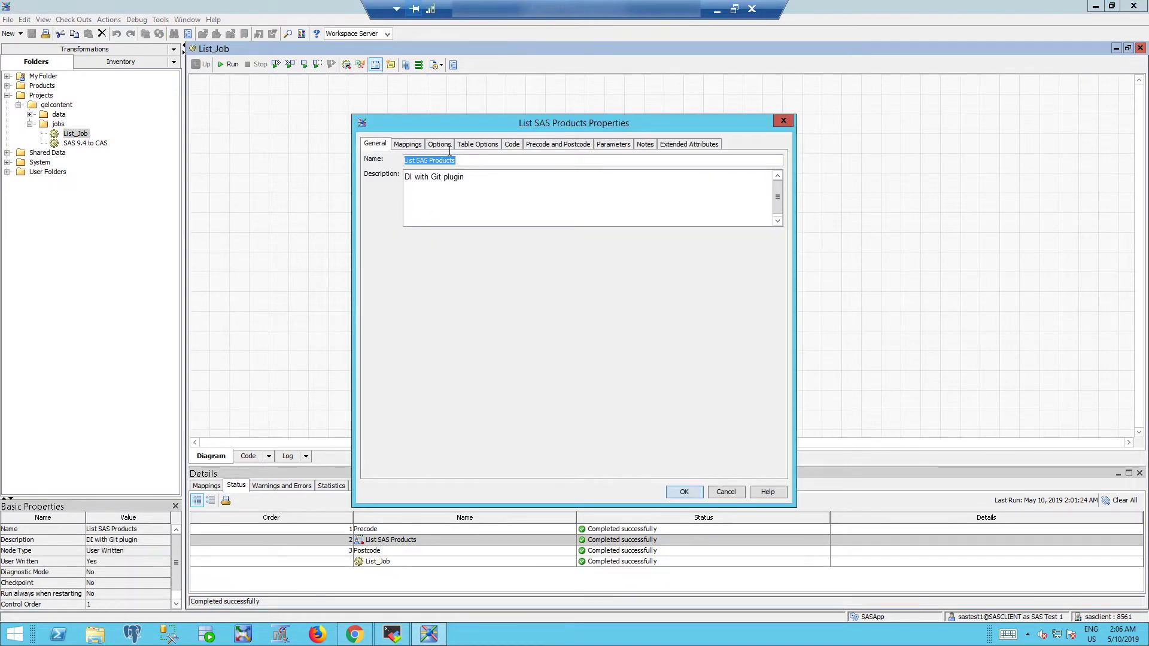
{"action": "left_click", "coordinate": [512, 144]}
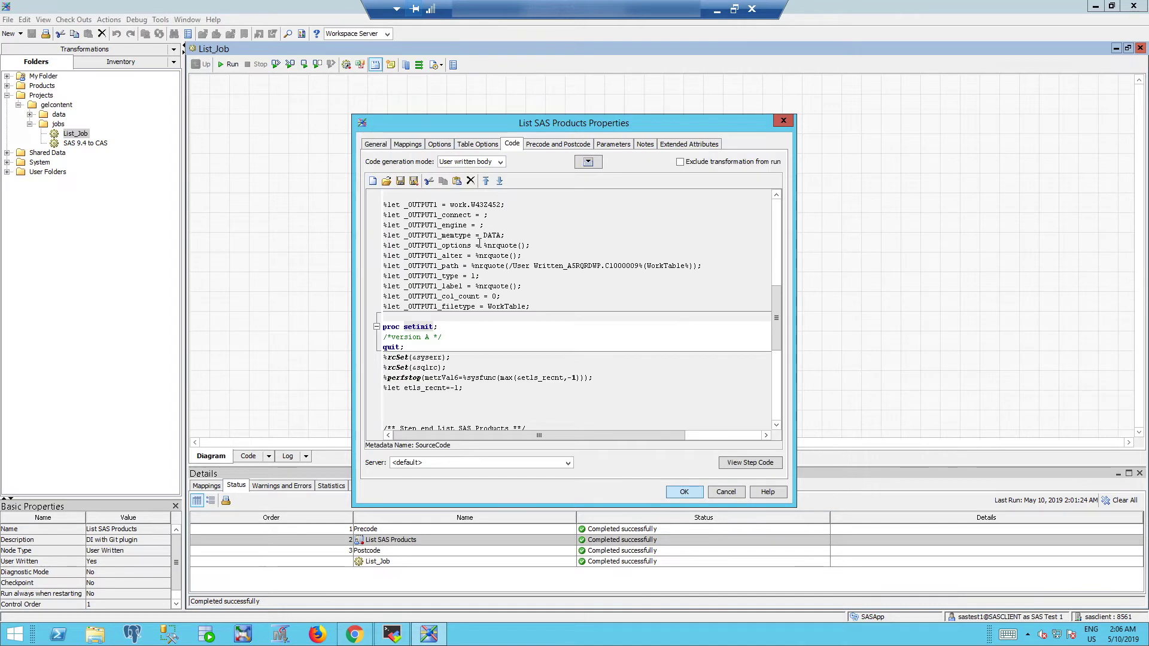
{"action": "left_click", "coordinate": [430, 336]}
{"action": "key", "text": "BackSpace"}
{"action": "left_click", "coordinate": [687, 493]}
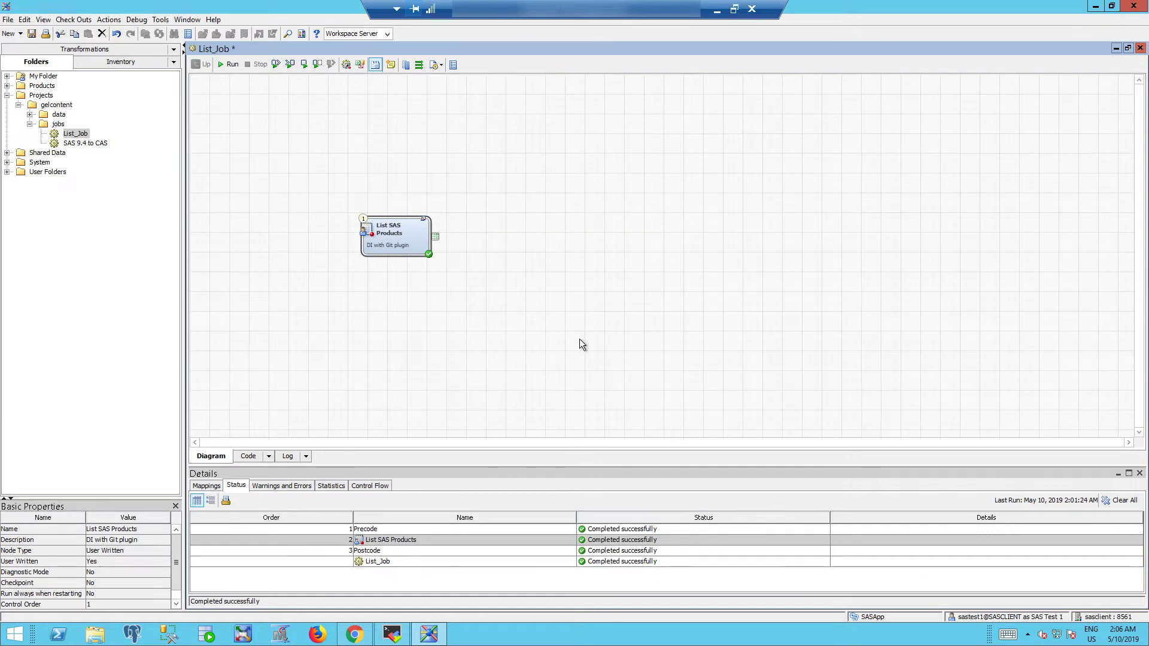
{"action": "left_click", "coordinate": [32, 34]}
{"action": "left_click", "coordinate": [82, 134]}
Archive List_Job again as a package named List_Job, described 'version B'
{"action": "right_click", "coordinate": [83, 136]}
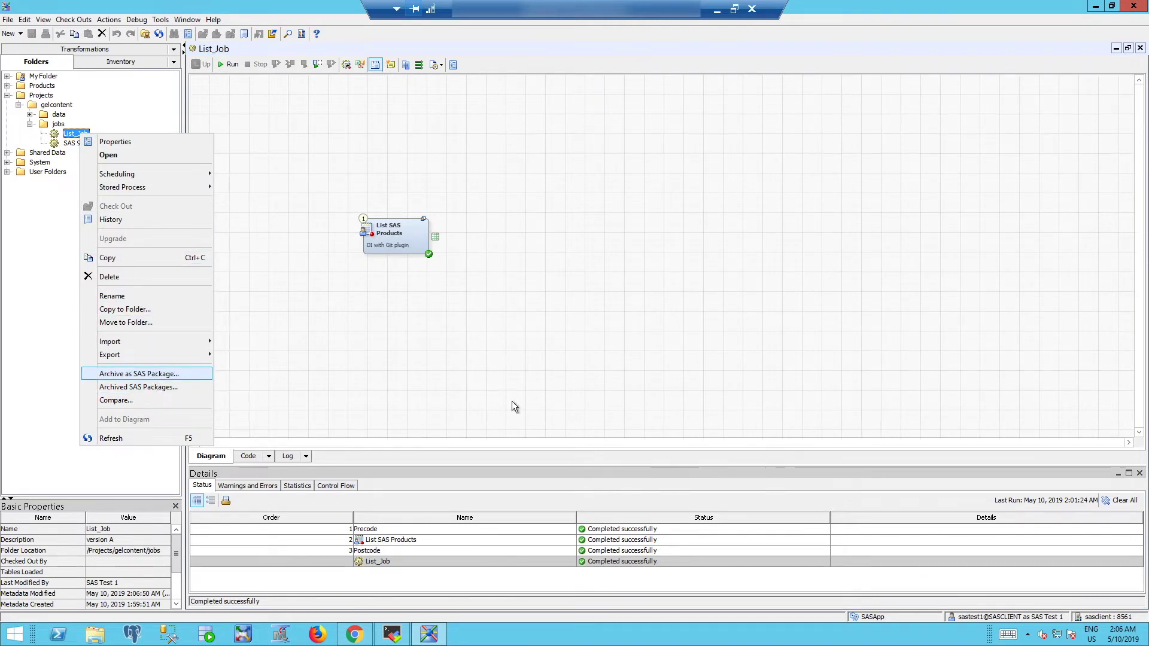
{"action": "left_click", "coordinate": [152, 376]}
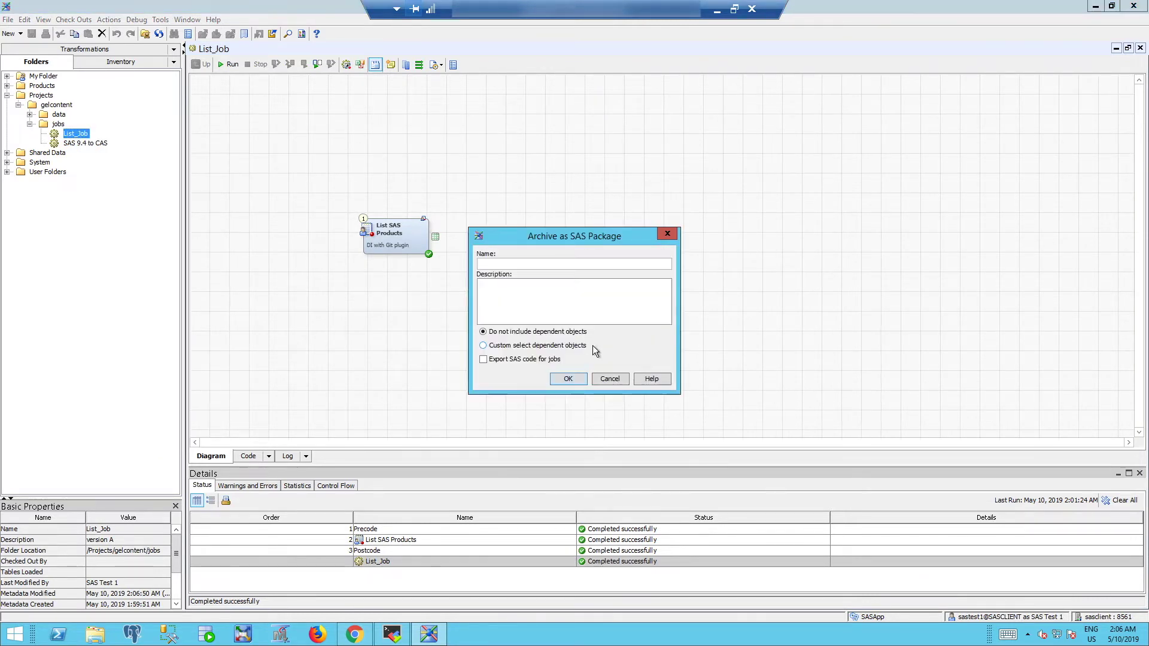
{"action": "type", "text": "List_"}
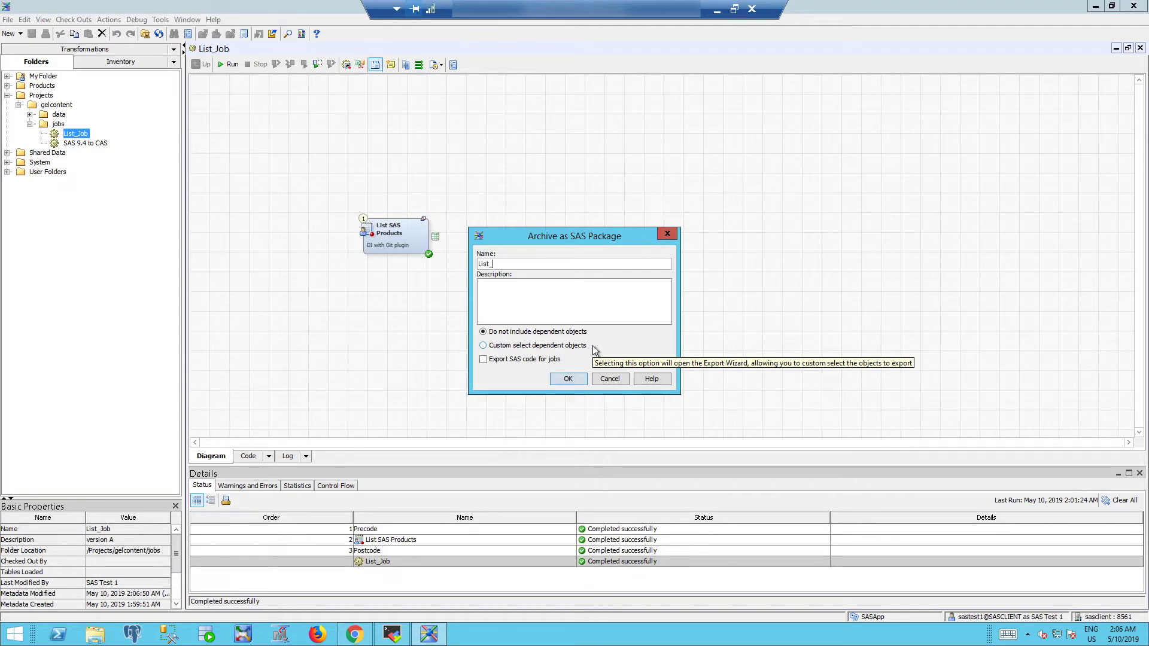
{"action": "type", "text": "jJob"}
{"action": "type", "text": "versiona B"}
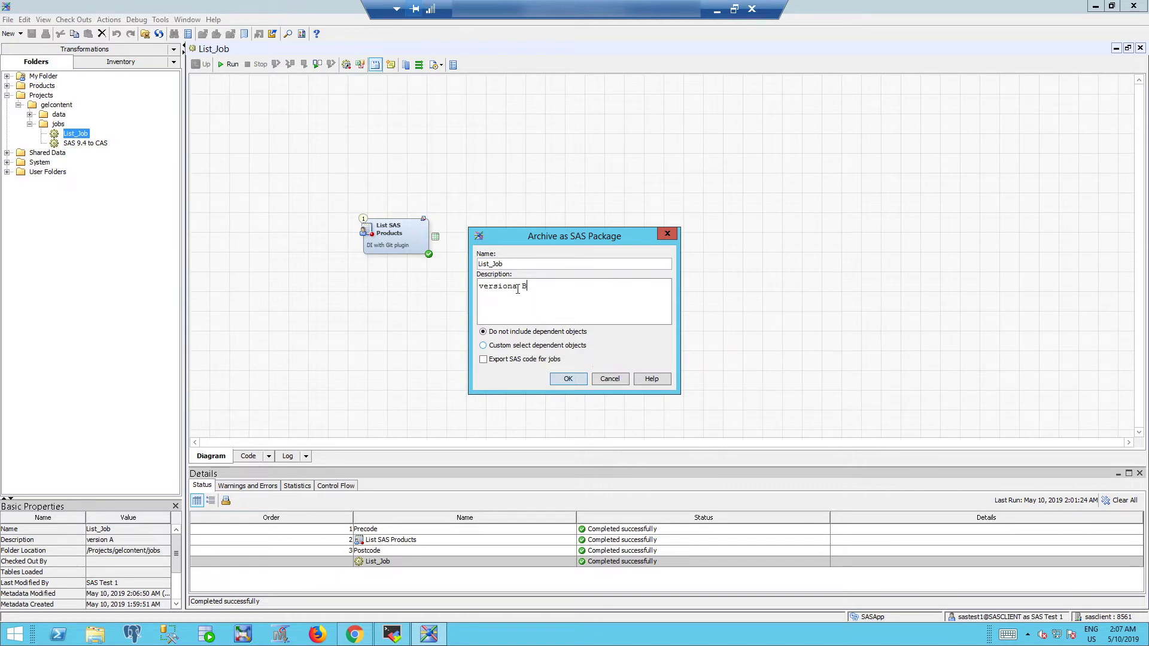
{"action": "left_click", "coordinate": [518, 287]}
{"action": "key", "text": "BackSpace"}
{"action": "left_click", "coordinate": [576, 382]}
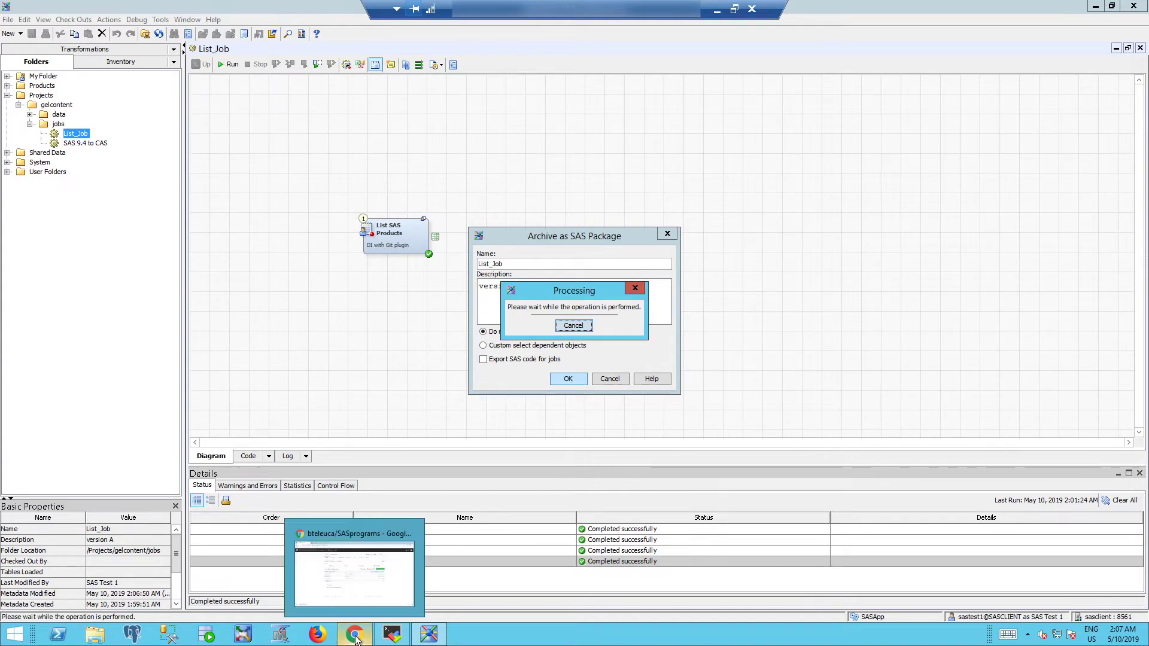
{"action": "left_click", "coordinate": [658, 328]}
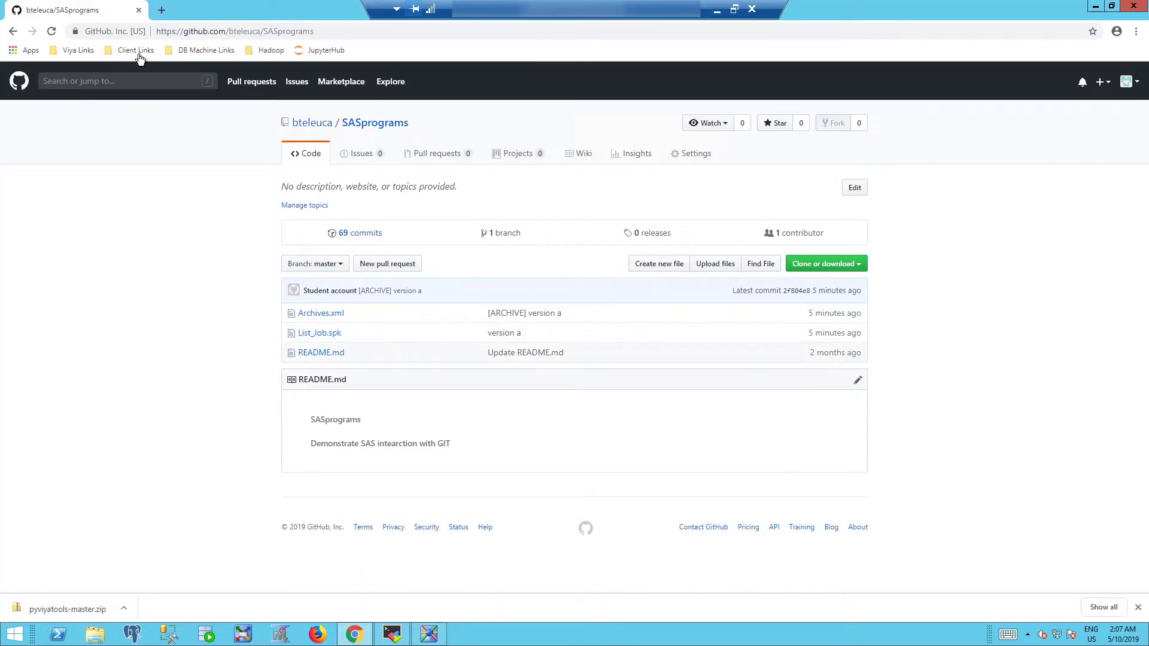
Reload the SASprograms repository page to show the version B commit
{"action": "left_click", "coordinate": [51, 31]}
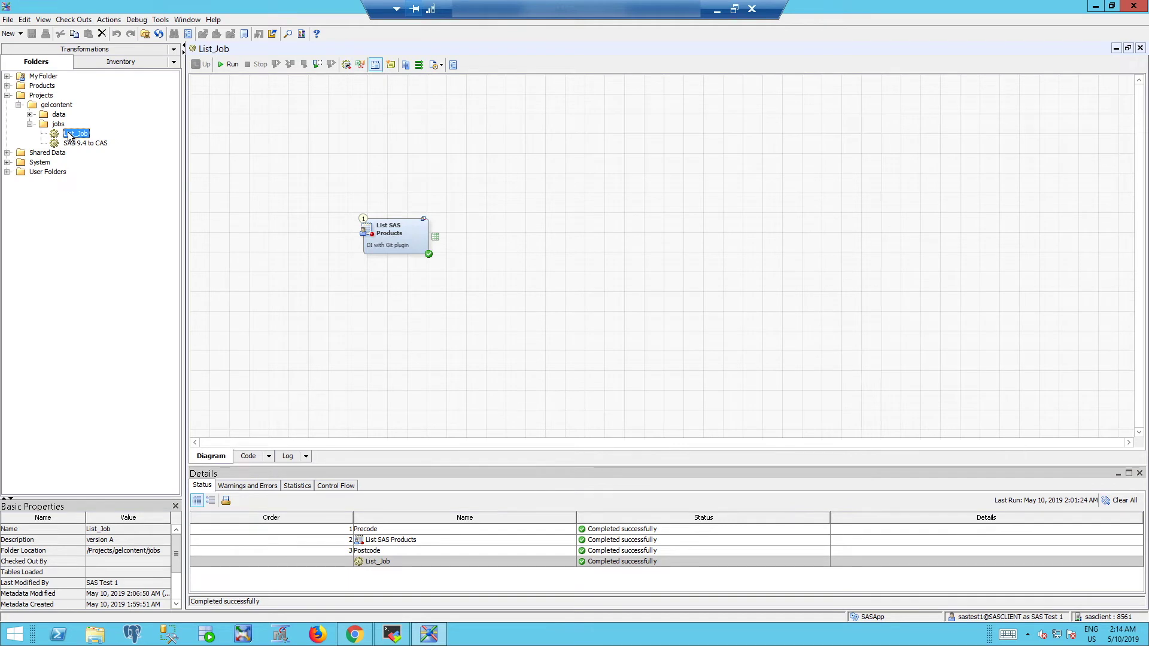
Open List_Job's archived packages, select version B, and expand Projects > gelcontent > jobs
{"action": "right_click", "coordinate": [70, 137]}
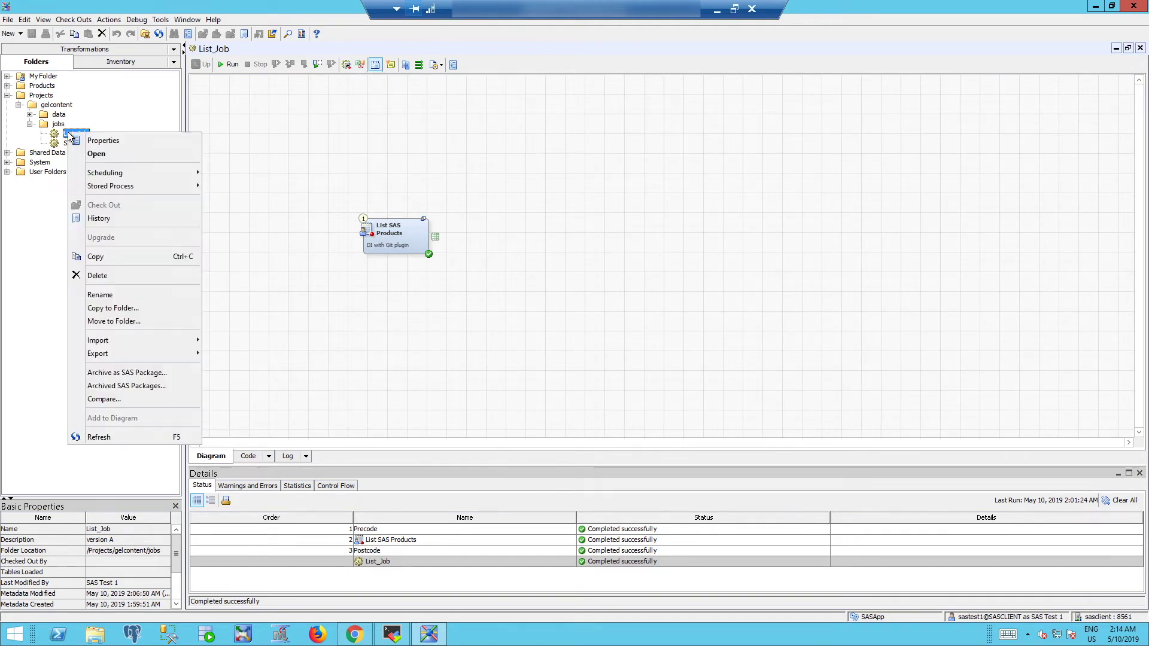
{"action": "left_click", "coordinate": [139, 386]}
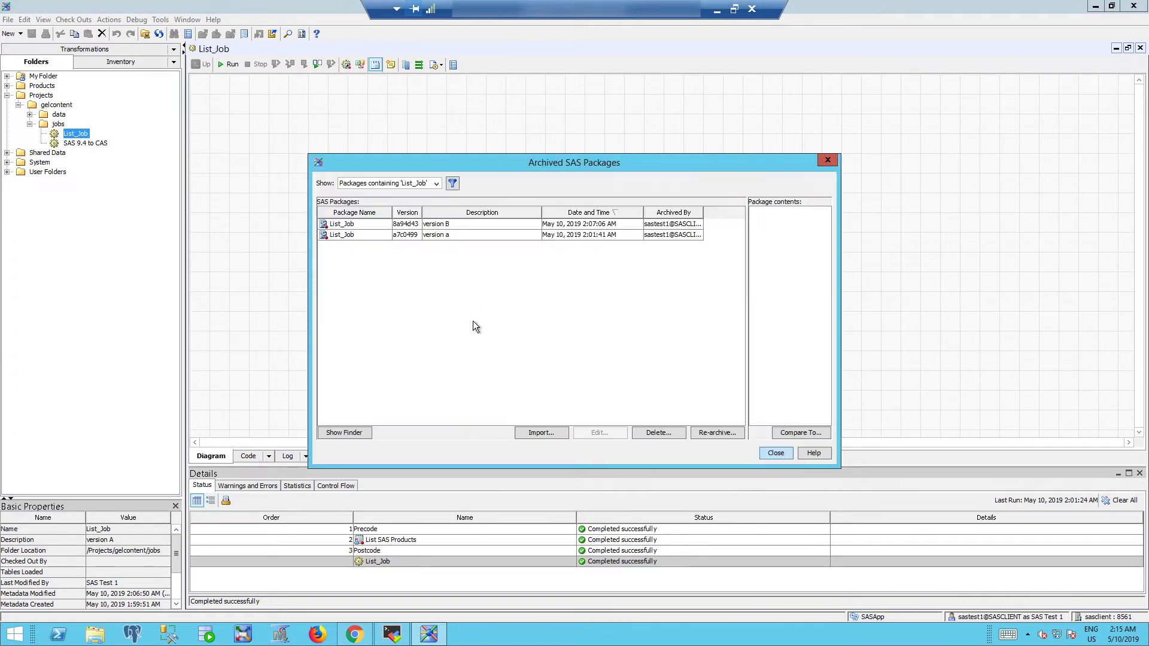
{"action": "left_click", "coordinate": [454, 222]}
{"action": "left_click_drag", "start_coordinate": [490, 163], "coordinate": [423, 94]}
{"action": "left_click", "coordinate": [688, 154]}
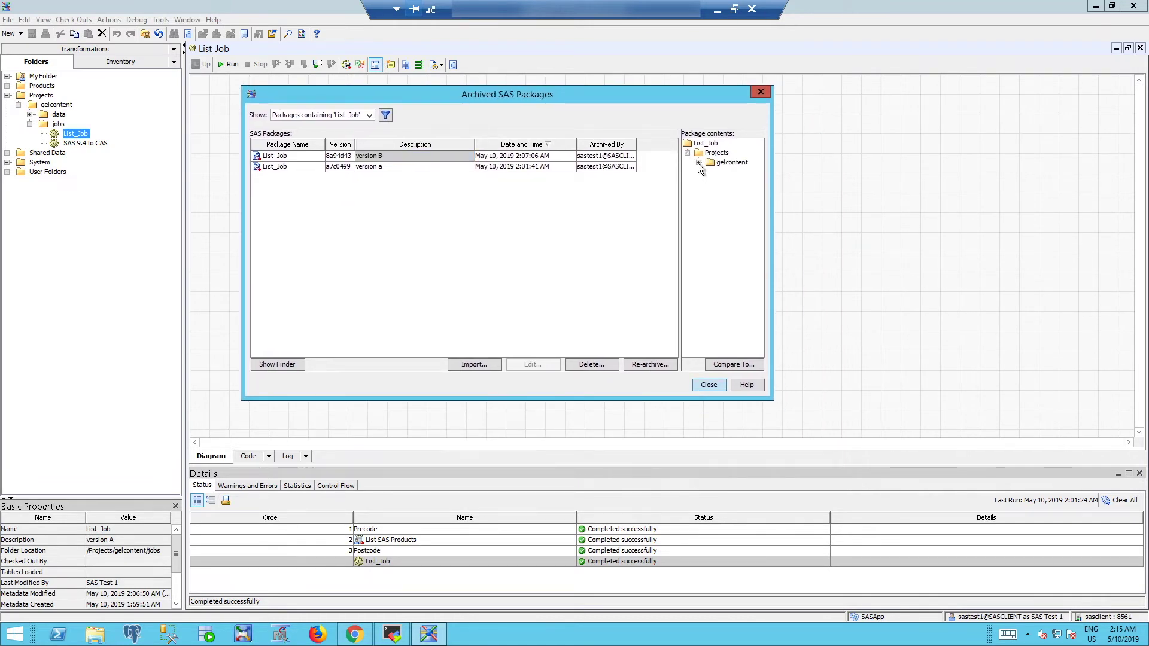
{"action": "left_click", "coordinate": [710, 172]}
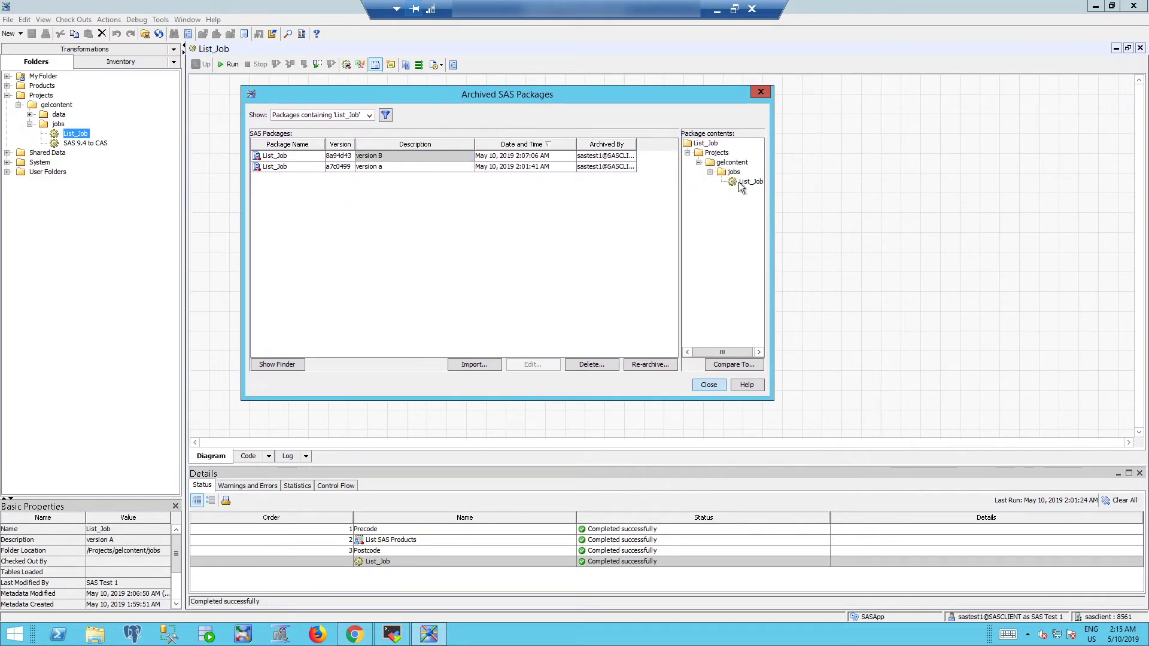
Compare the version B package's List_Job with the current job and scroll the results
{"action": "left_click", "coordinate": [738, 182]}
{"action": "left_click", "coordinate": [724, 364]}
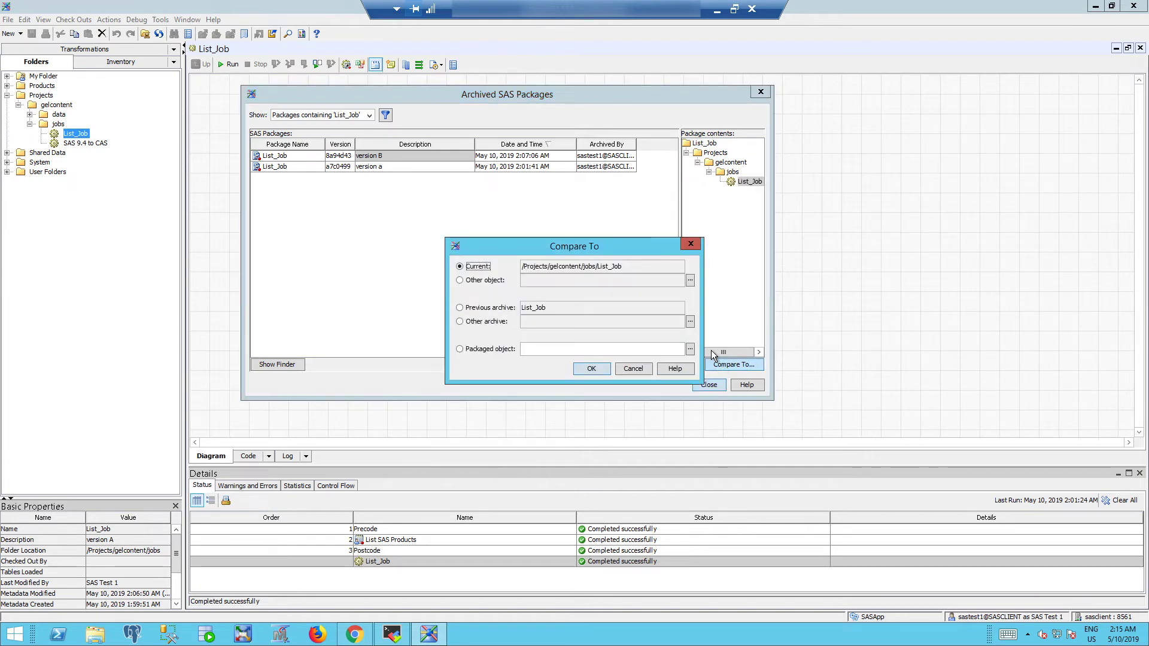
{"action": "left_click", "coordinate": [584, 371]}
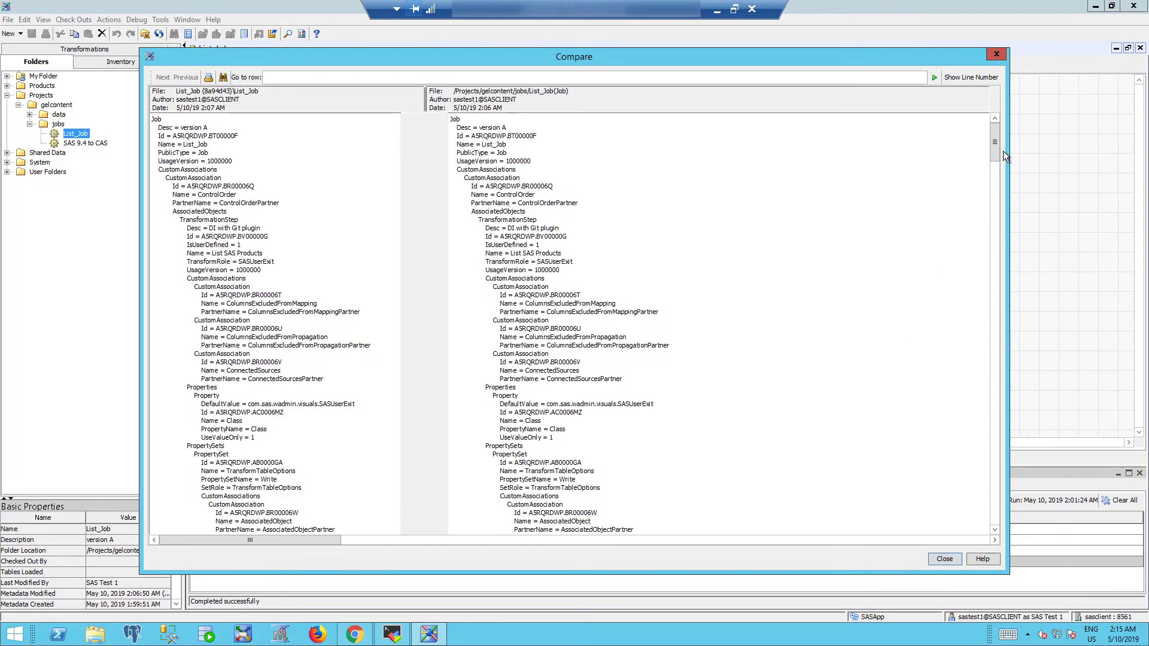
{"action": "left_click_drag", "start_coordinate": [994, 149], "coordinate": [1004, 510]}
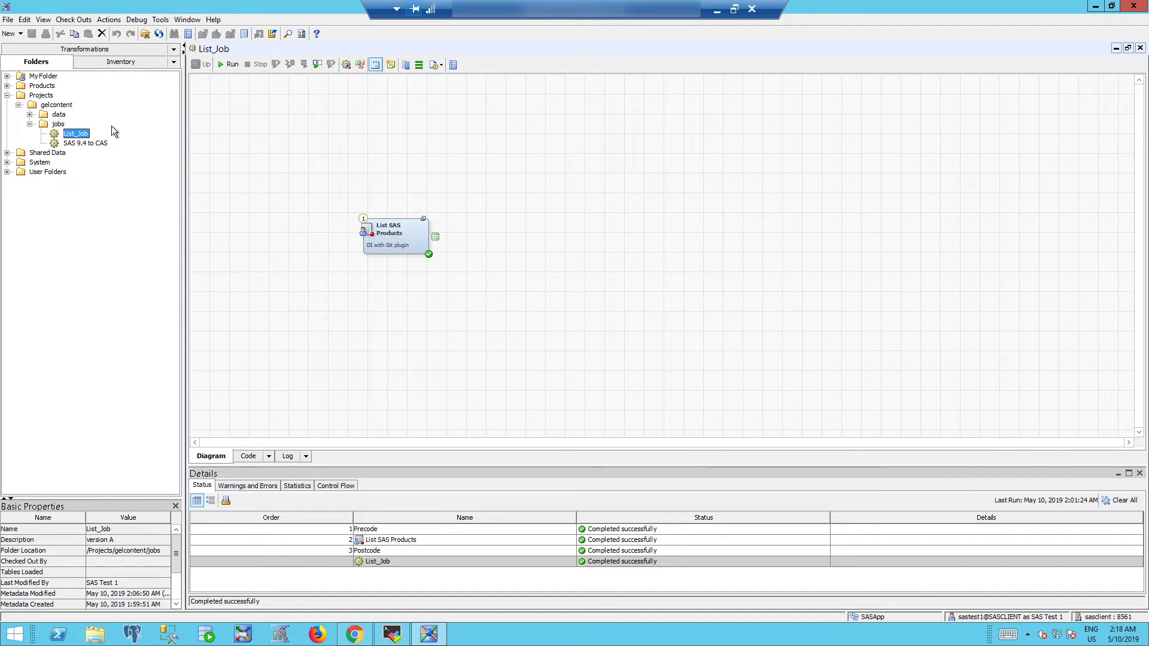
Try deleting List_Job and acknowledge the job-in-use warning
{"action": "right_click", "coordinate": [79, 135]}
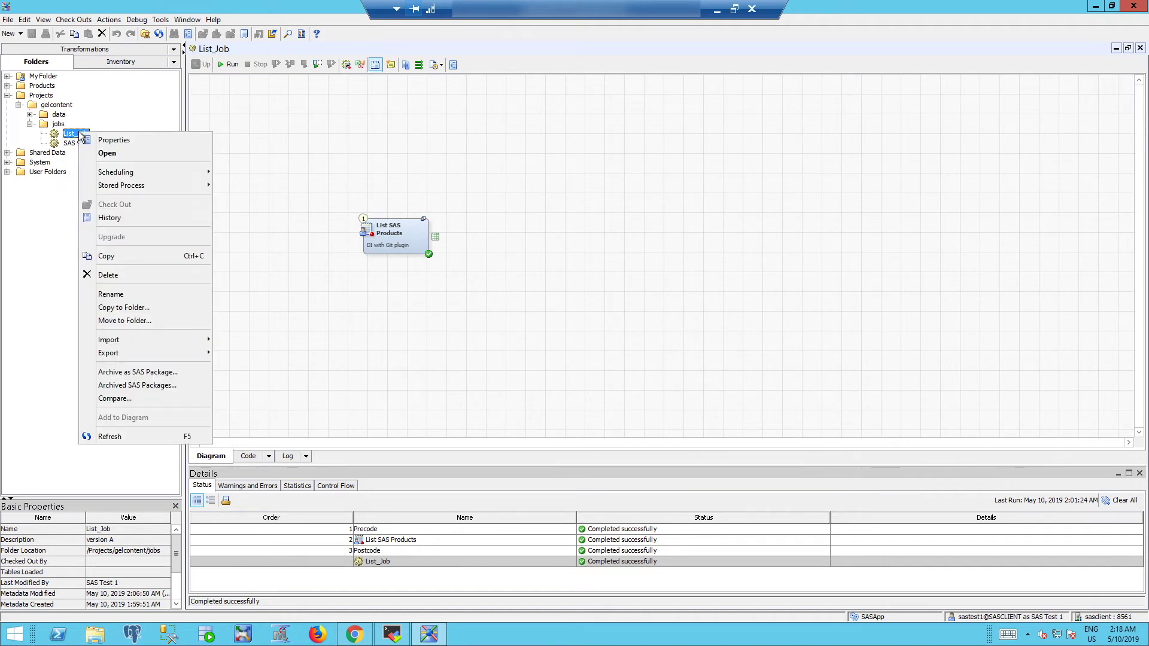
{"action": "left_click", "coordinate": [103, 275]}
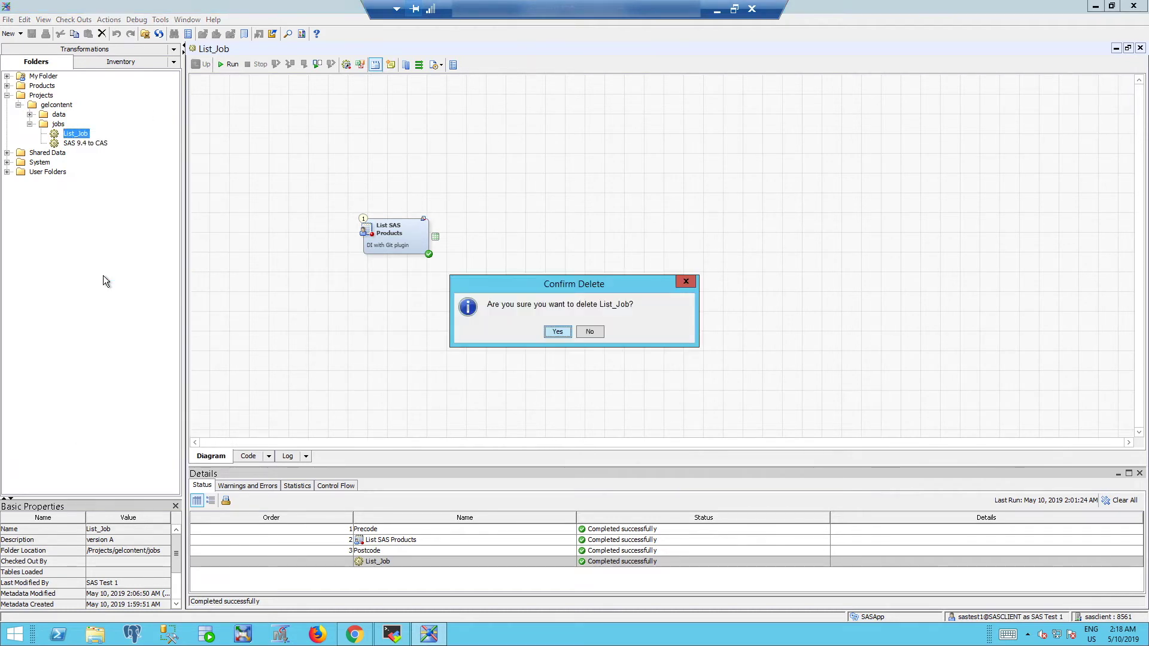
{"action": "left_click", "coordinate": [555, 333]}
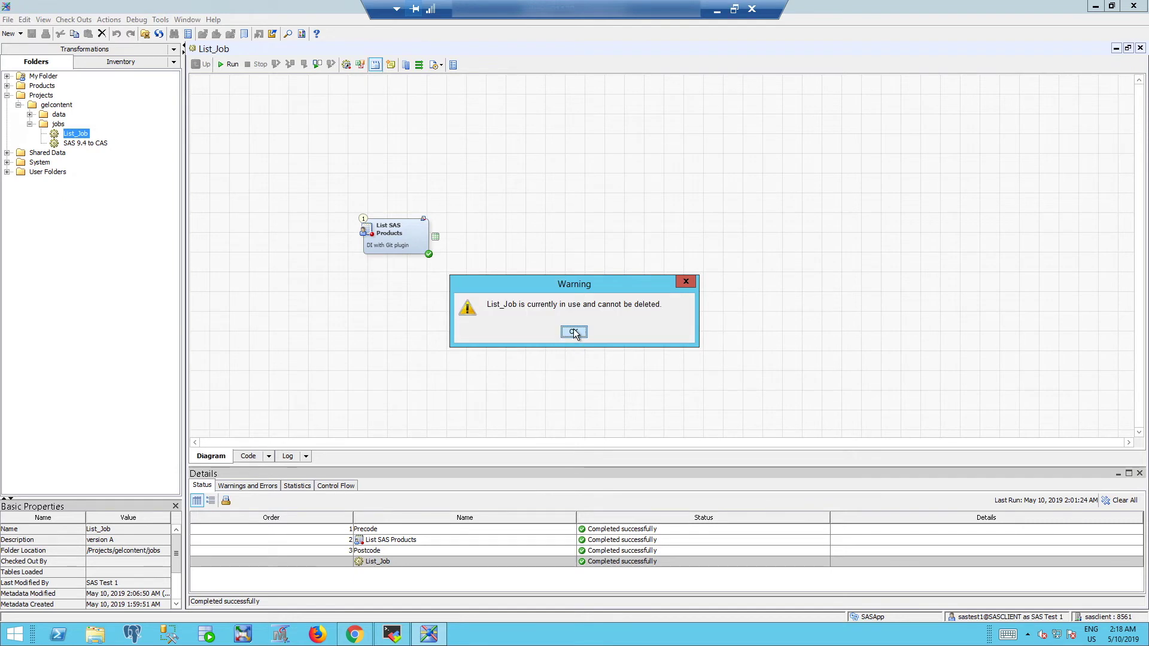
{"action": "left_click", "coordinate": [573, 330]}
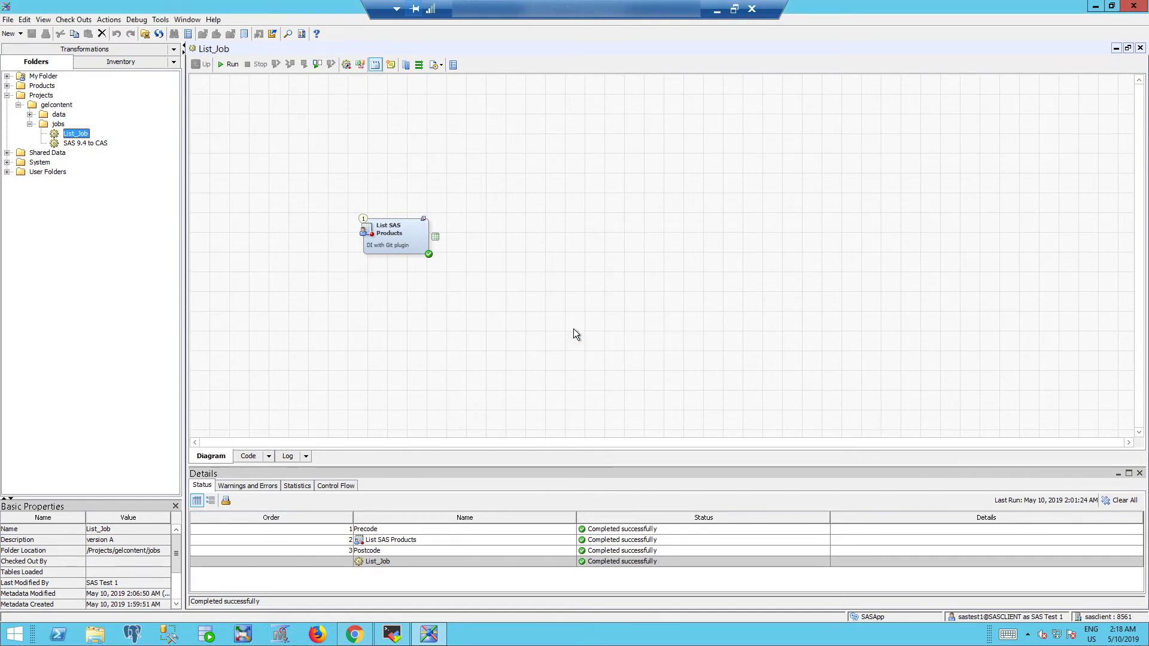
Close the open List_Job tab, then delete List_Job from the jobs folder
{"action": "left_click", "coordinate": [1140, 47]}
{"action": "right_click", "coordinate": [76, 135]}
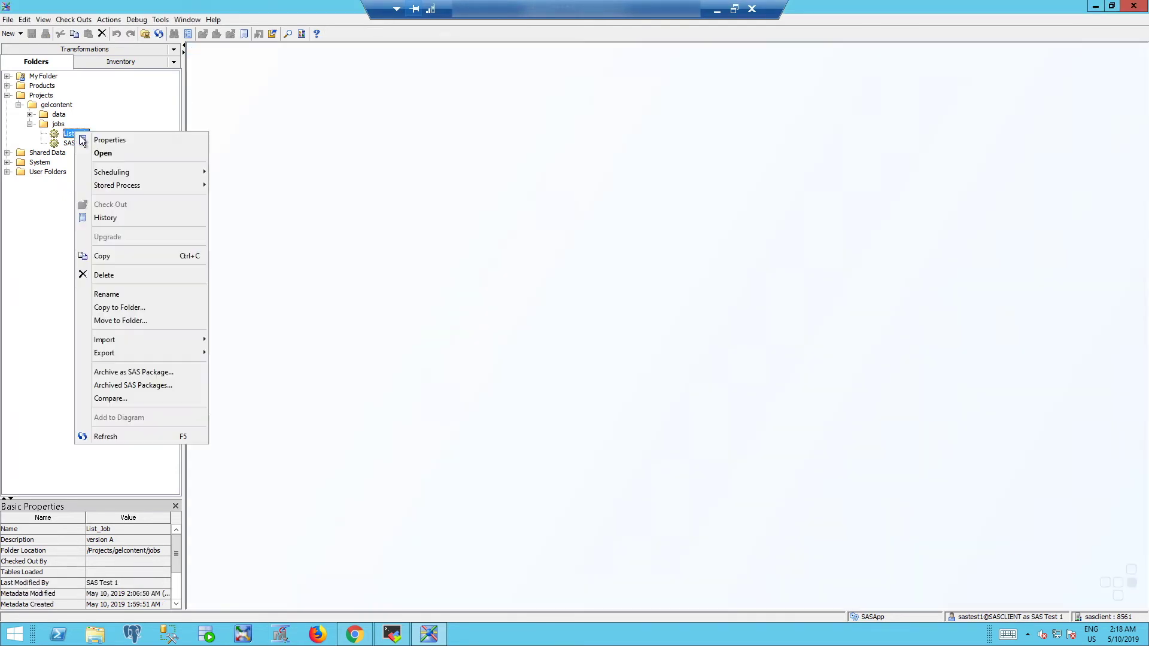
{"action": "left_click", "coordinate": [119, 277]}
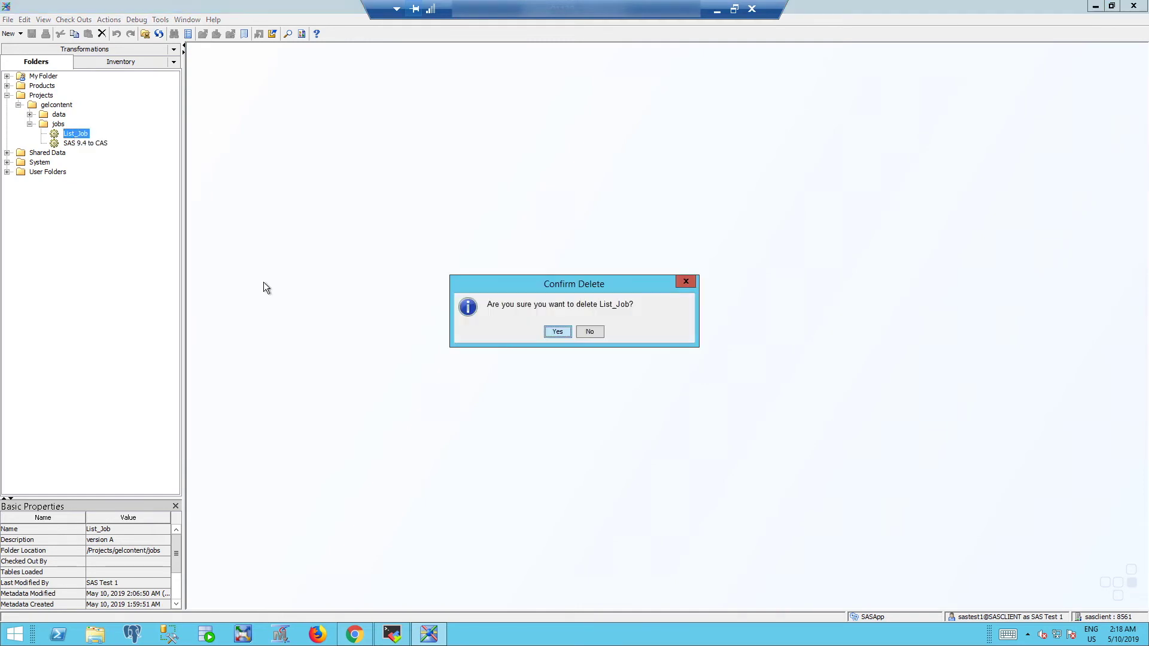
{"action": "left_click", "coordinate": [556, 331]}
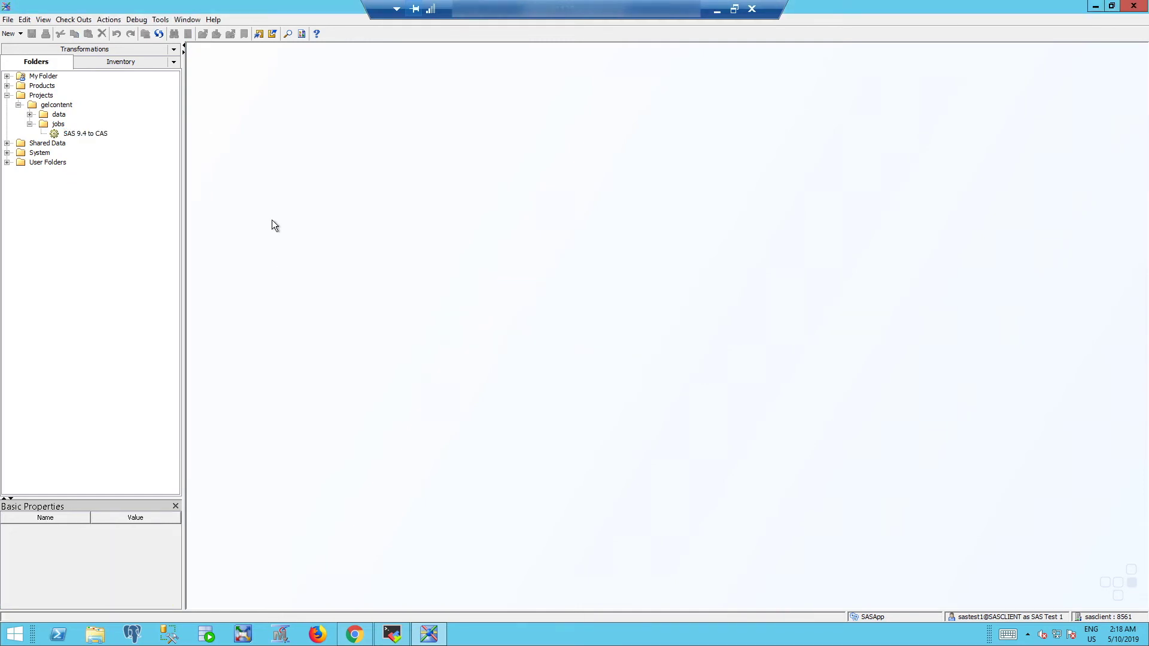
Open the jobs folder's archived SAS packages and select the List_Job package
{"action": "right_click", "coordinate": [60, 124]}
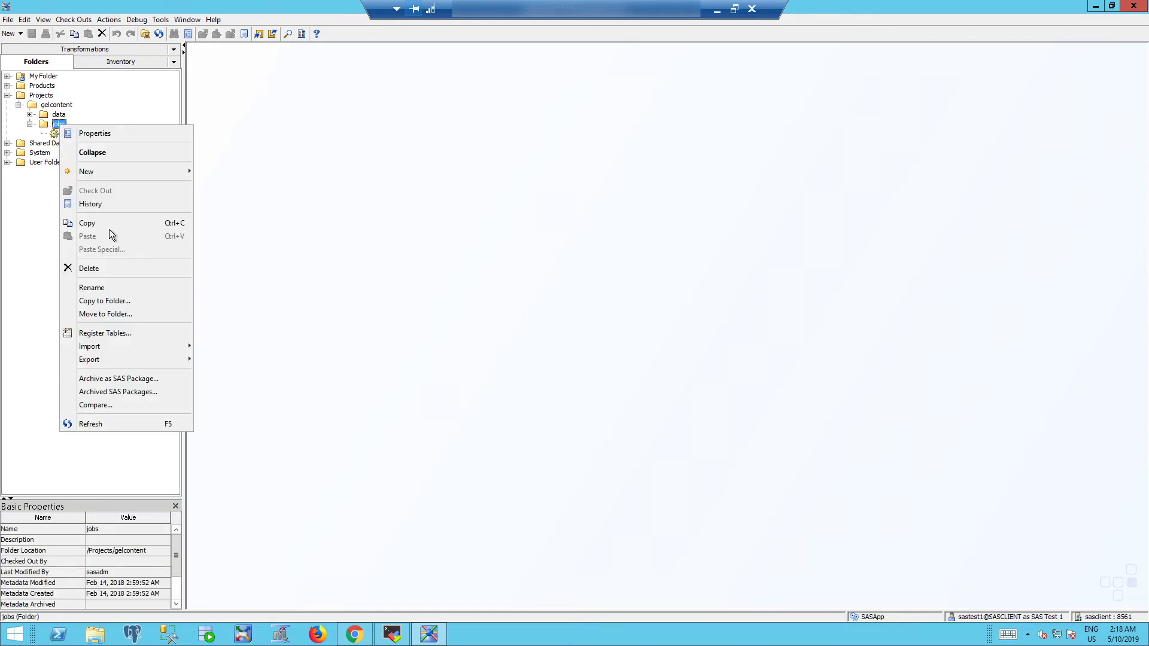
{"action": "left_click", "coordinate": [132, 391]}
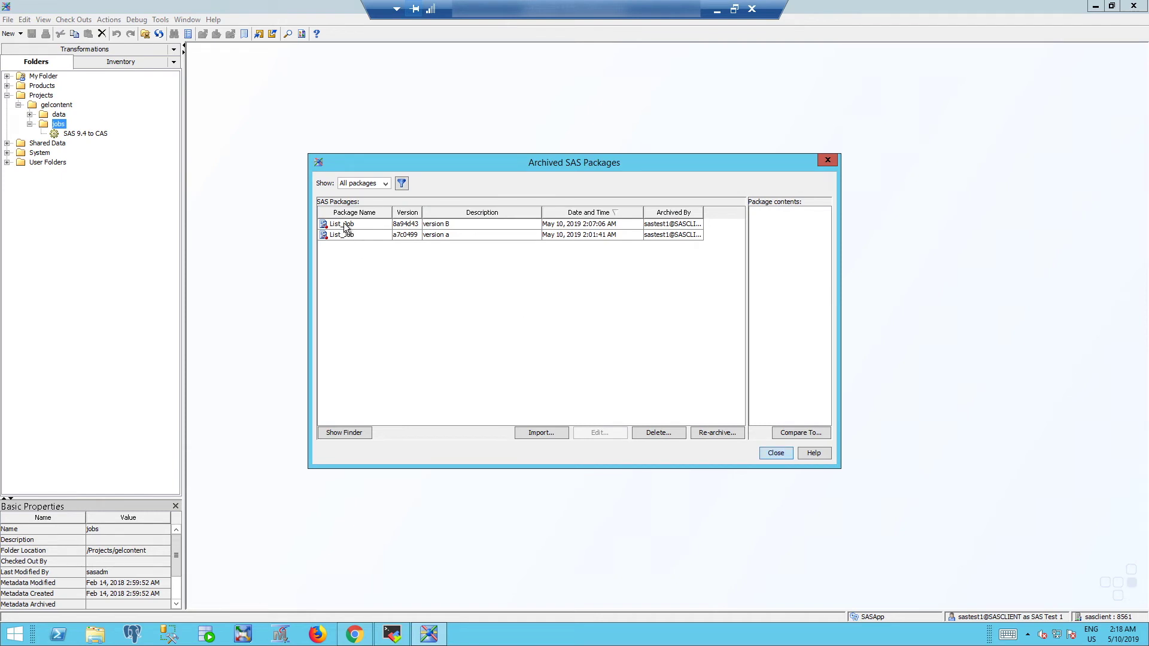
{"action": "left_click", "coordinate": [342, 225]}
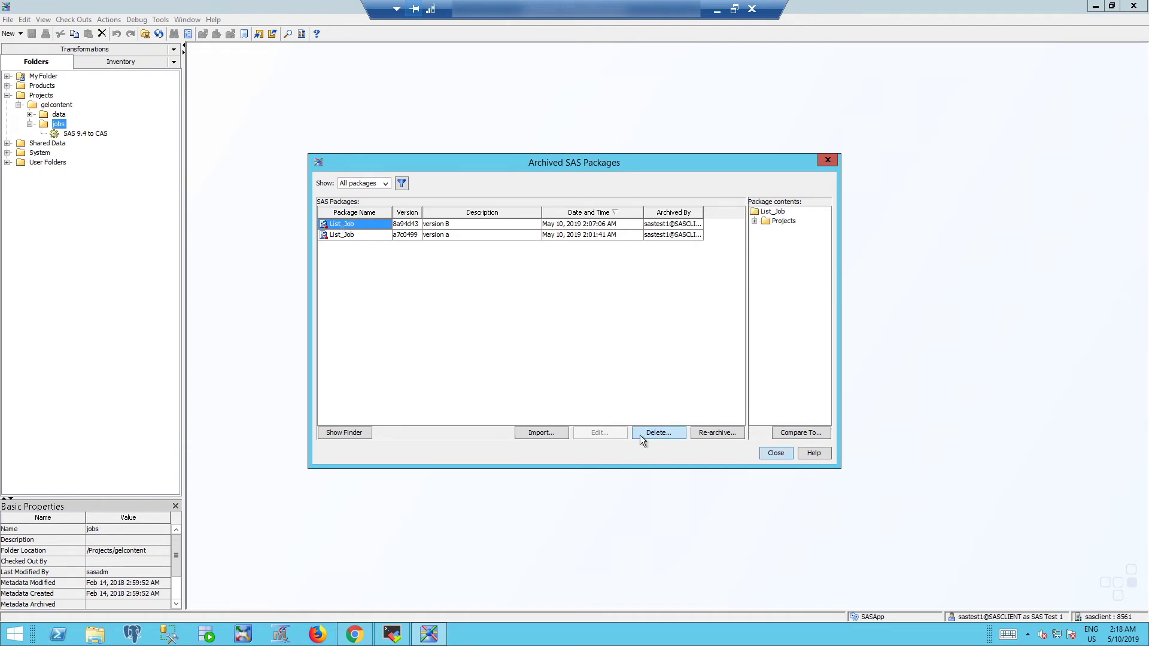
Import the List_Job package through the Import SAS Package Wizard, then close the archive list
{"action": "left_click", "coordinate": [540, 434]}
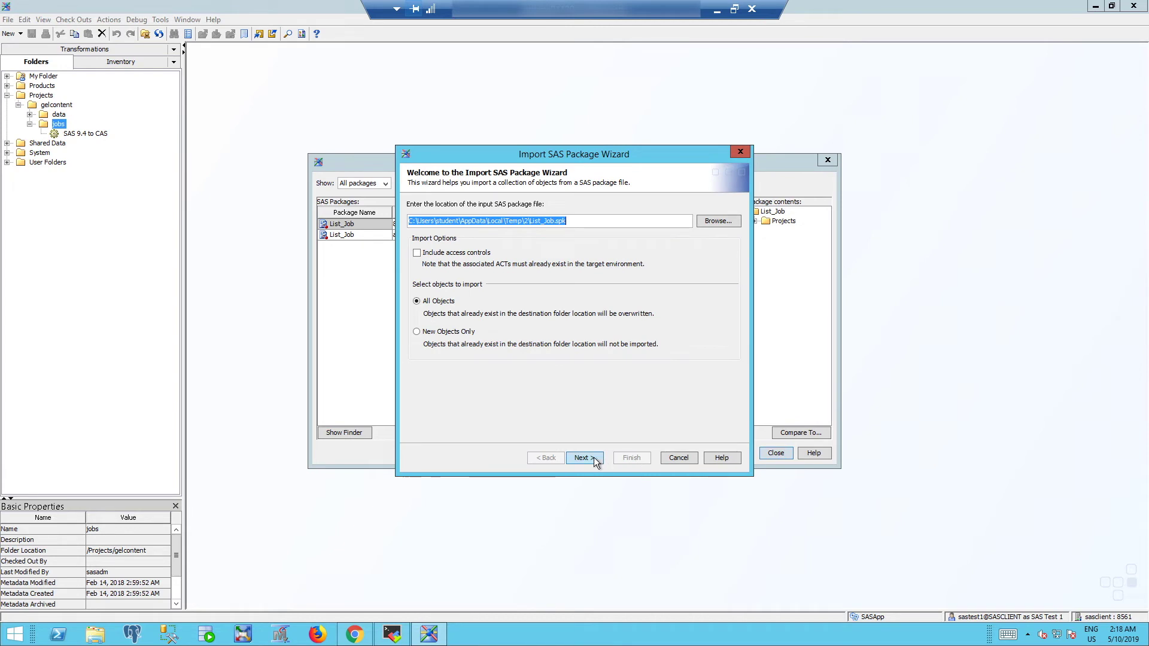
{"action": "left_click", "coordinate": [595, 459]}
{"action": "left_click", "coordinate": [593, 457]}
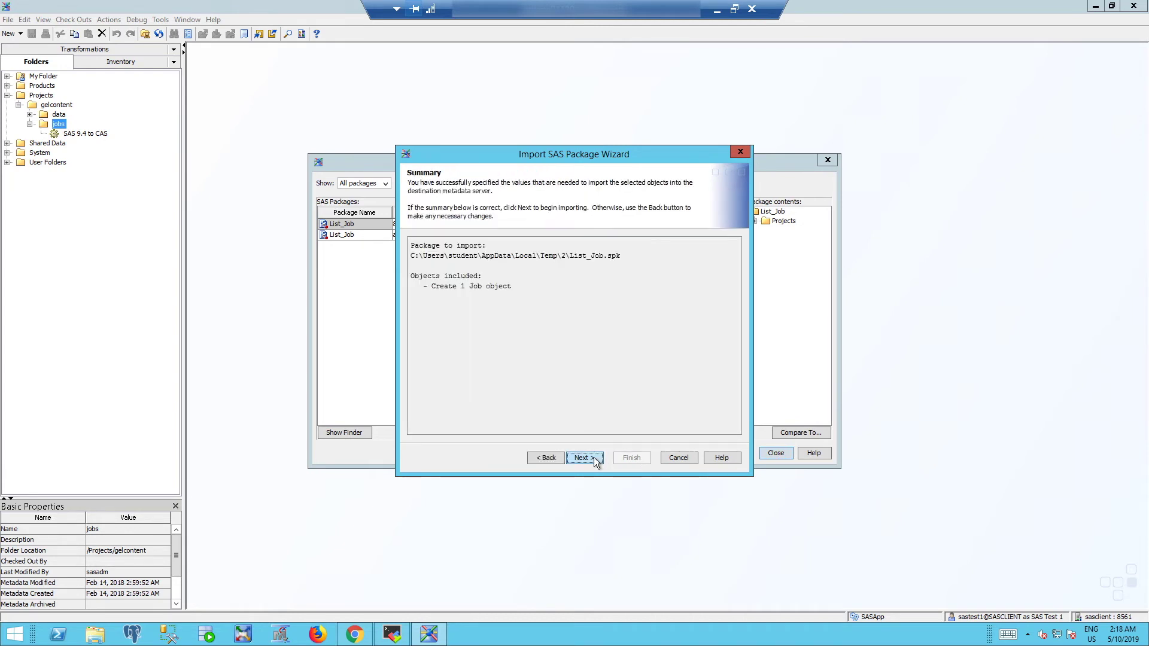
{"action": "left_click", "coordinate": [590, 458]}
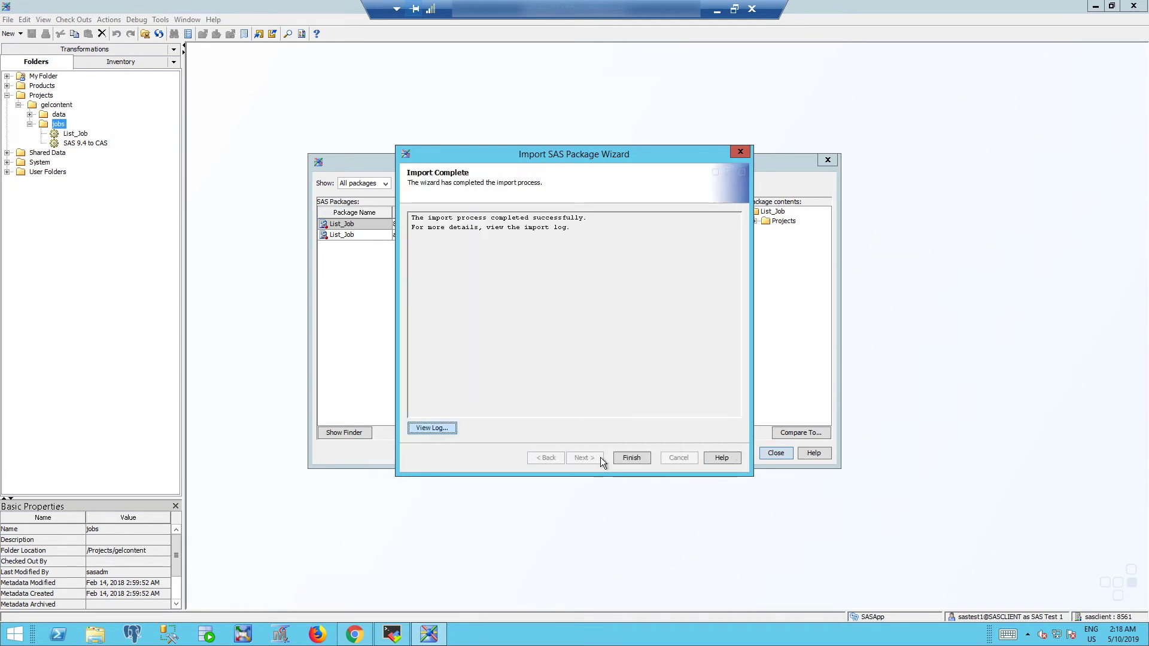
{"action": "left_click", "coordinate": [632, 457]}
{"action": "left_click", "coordinate": [775, 453]}
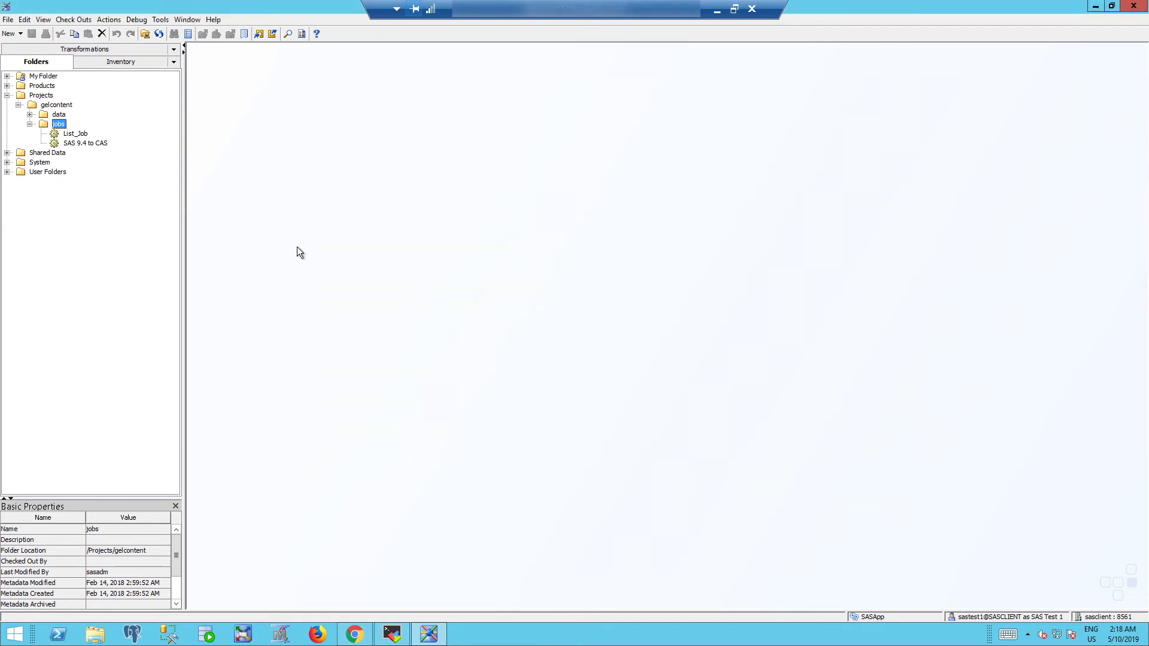
Delete the restored List_Job, confirm the deletion, and leave the jobs folder selected
{"action": "left_click", "coordinate": [74, 135]}
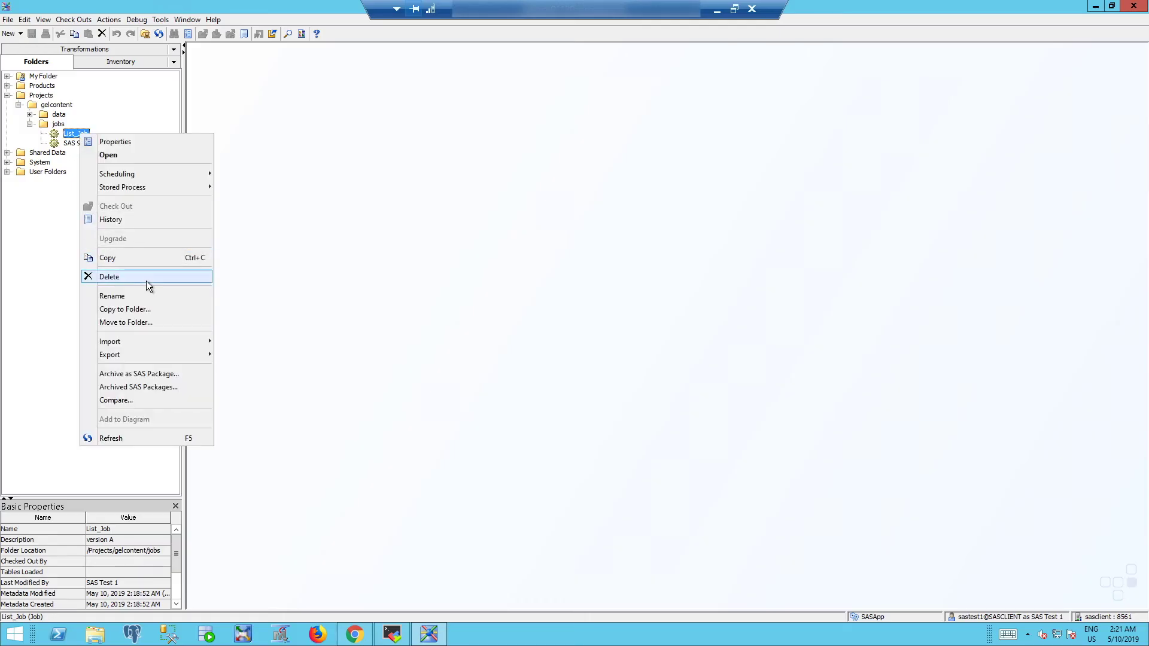
{"action": "left_click", "coordinate": [146, 281]}
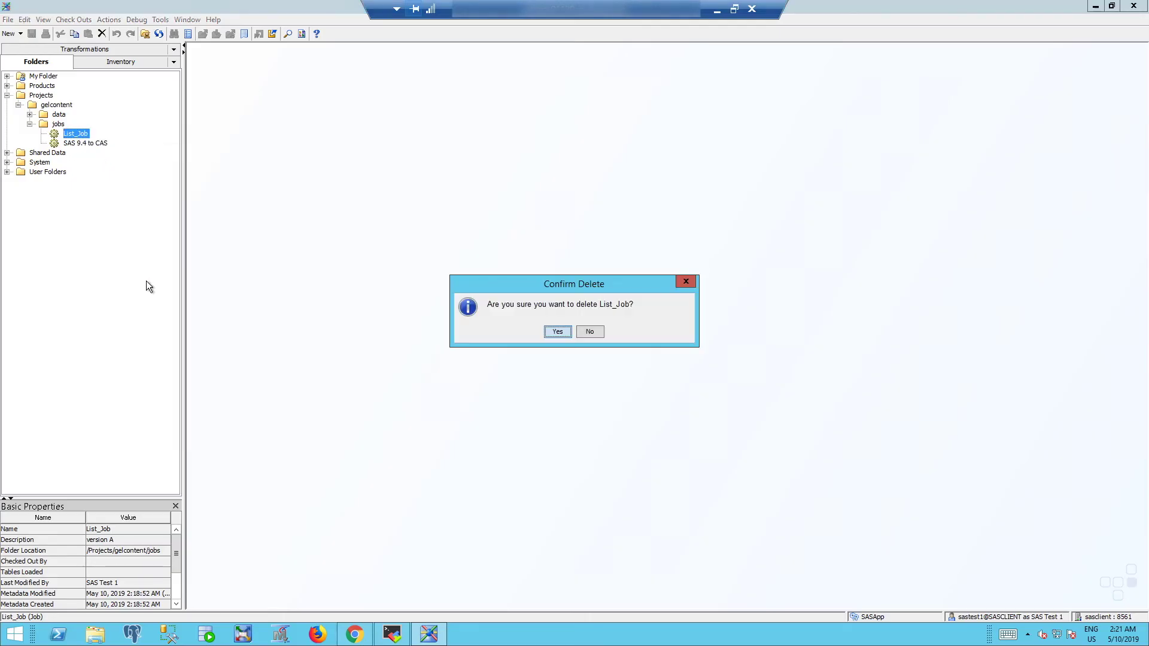
{"action": "left_click", "coordinate": [557, 332]}
{"action": "left_click", "coordinate": [58, 123]}
Delete the version B List_Job package from the jobs folder's archived packages
{"action": "right_click", "coordinate": [59, 124]}
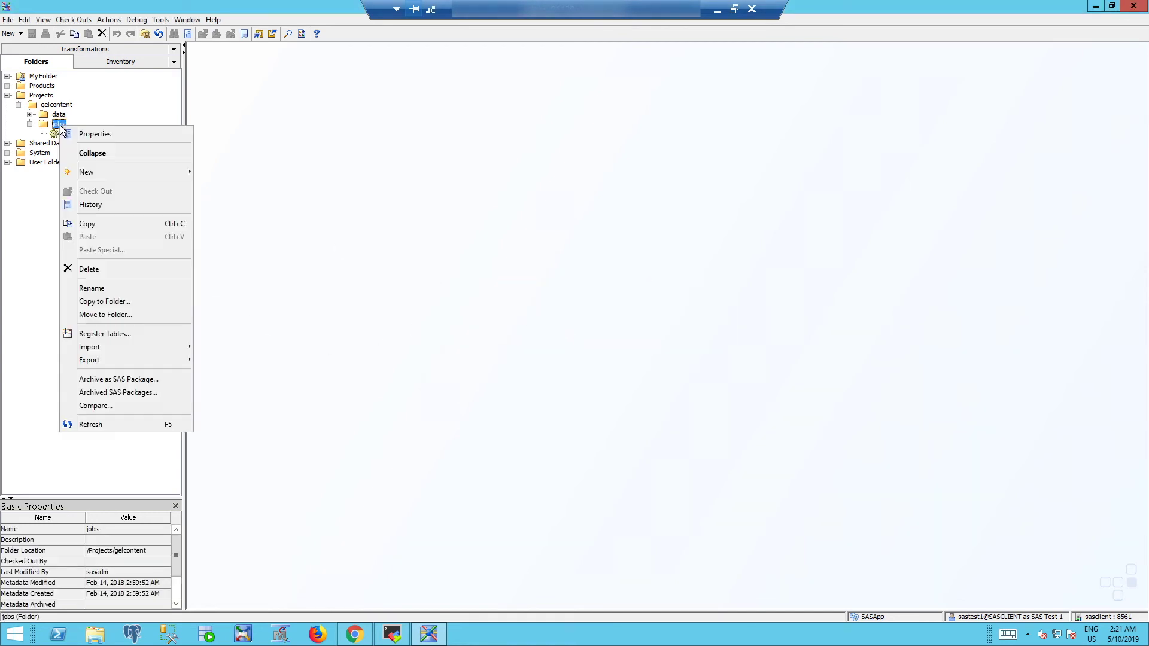
{"action": "left_click", "coordinate": [127, 395]}
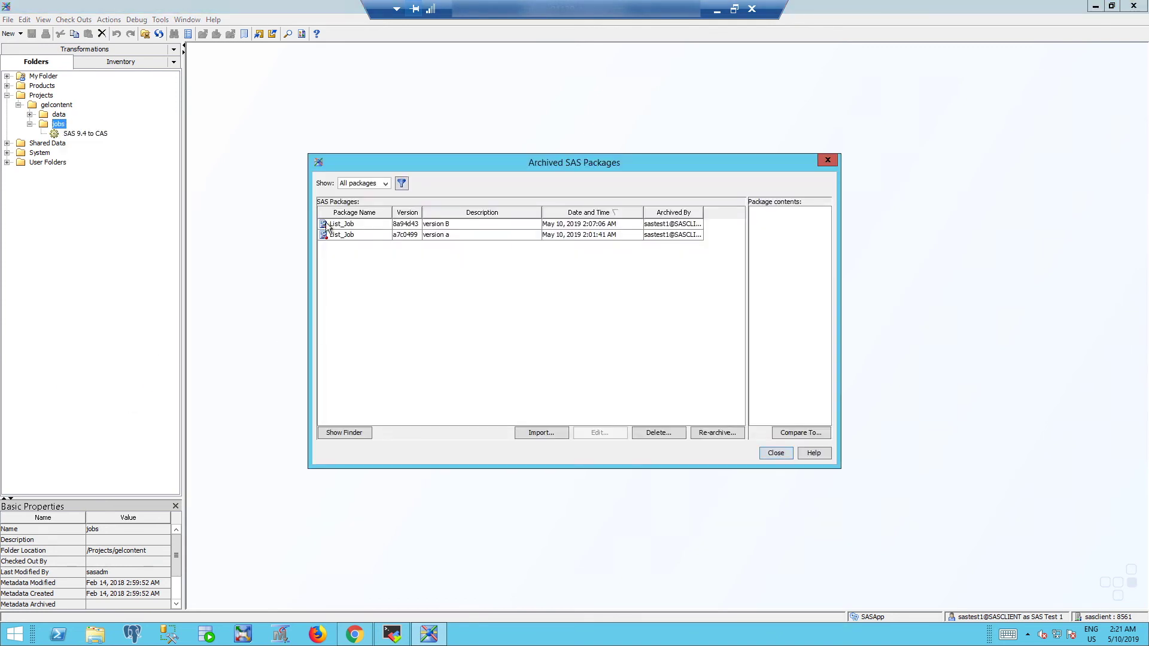
{"action": "left_click", "coordinate": [338, 225]}
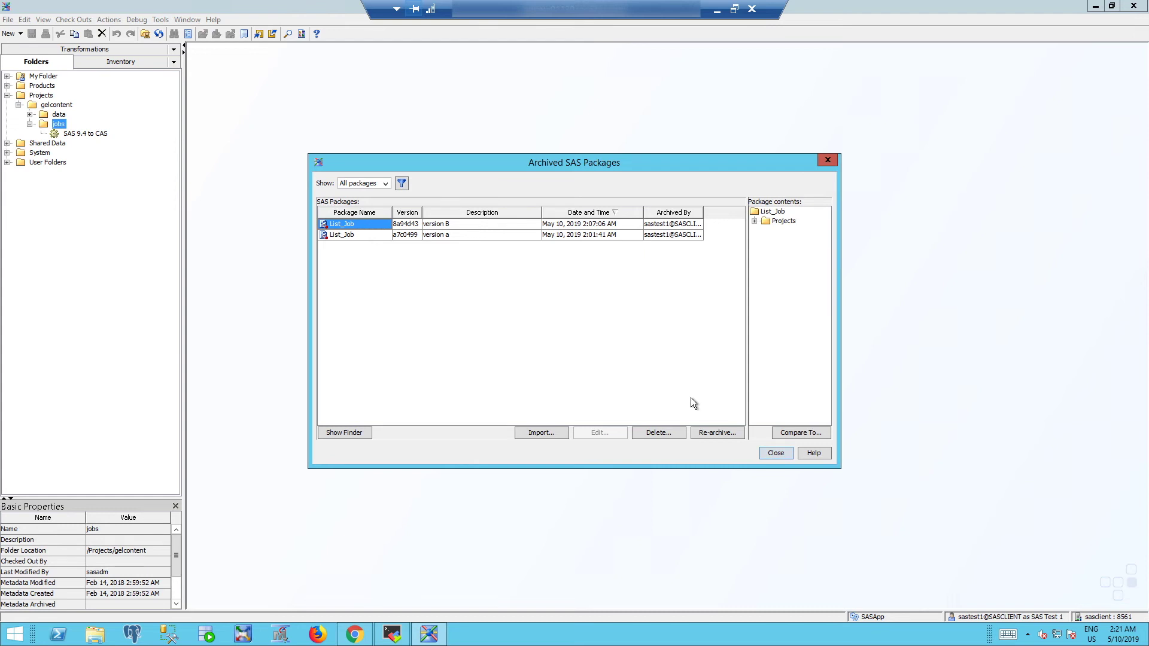
{"action": "left_click", "coordinate": [666, 431]}
{"action": "left_click", "coordinate": [556, 366]}
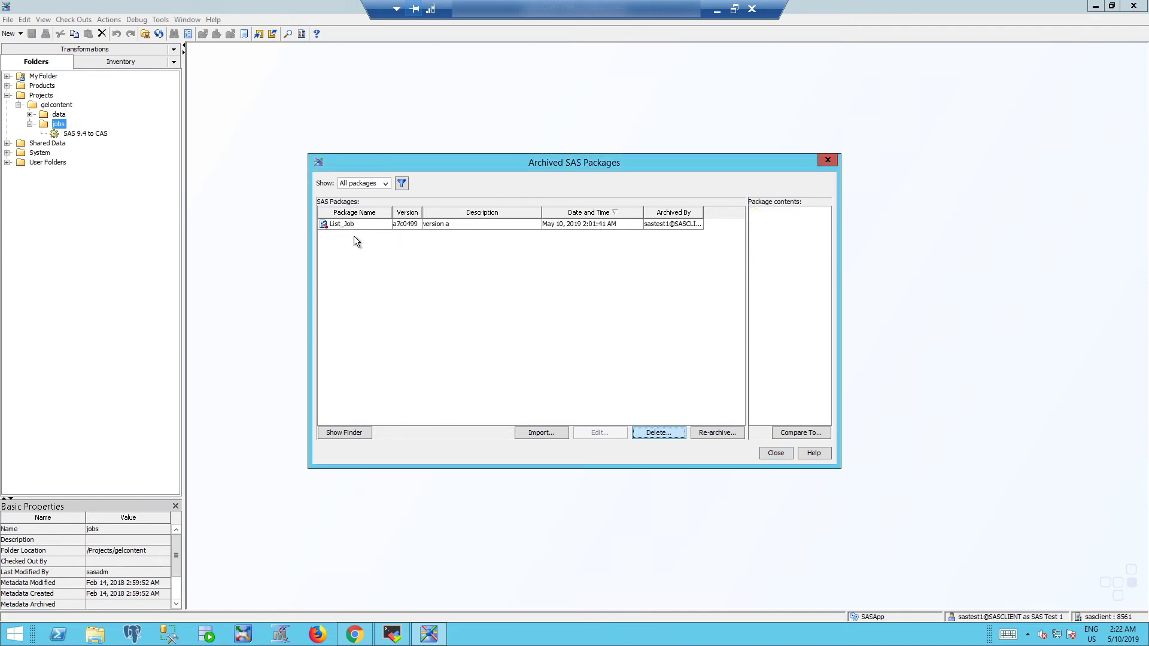
Delete the remaining version a List_Job package and close the archive list
{"action": "left_click", "coordinate": [350, 226]}
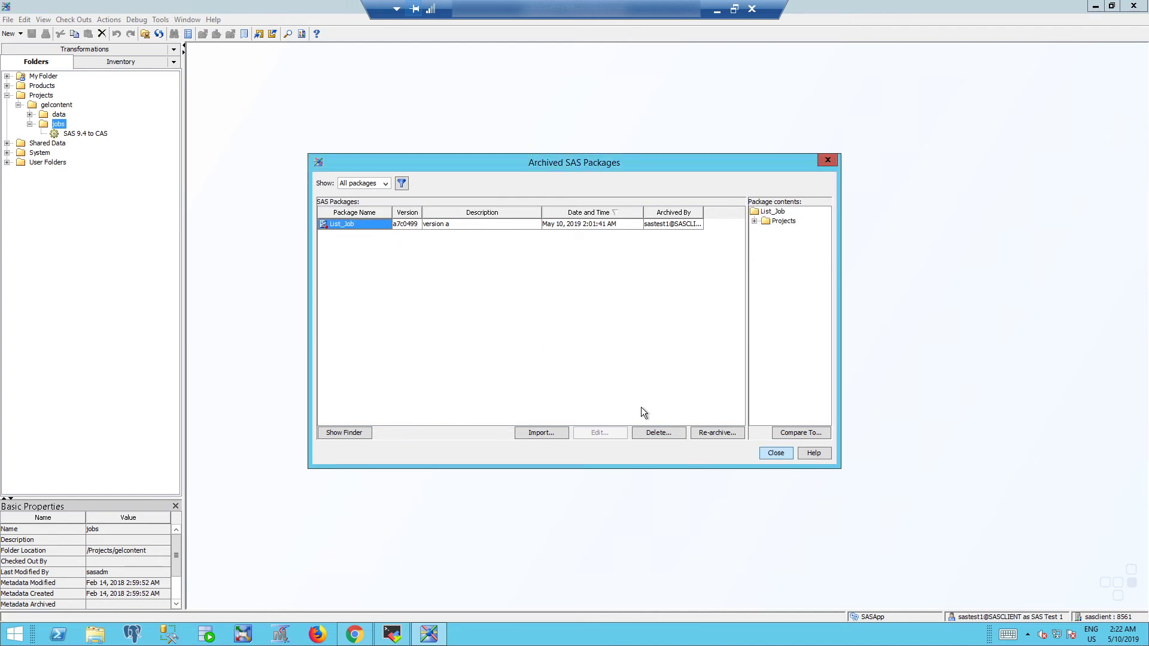
{"action": "left_click", "coordinate": [663, 431]}
{"action": "left_click", "coordinate": [555, 334]}
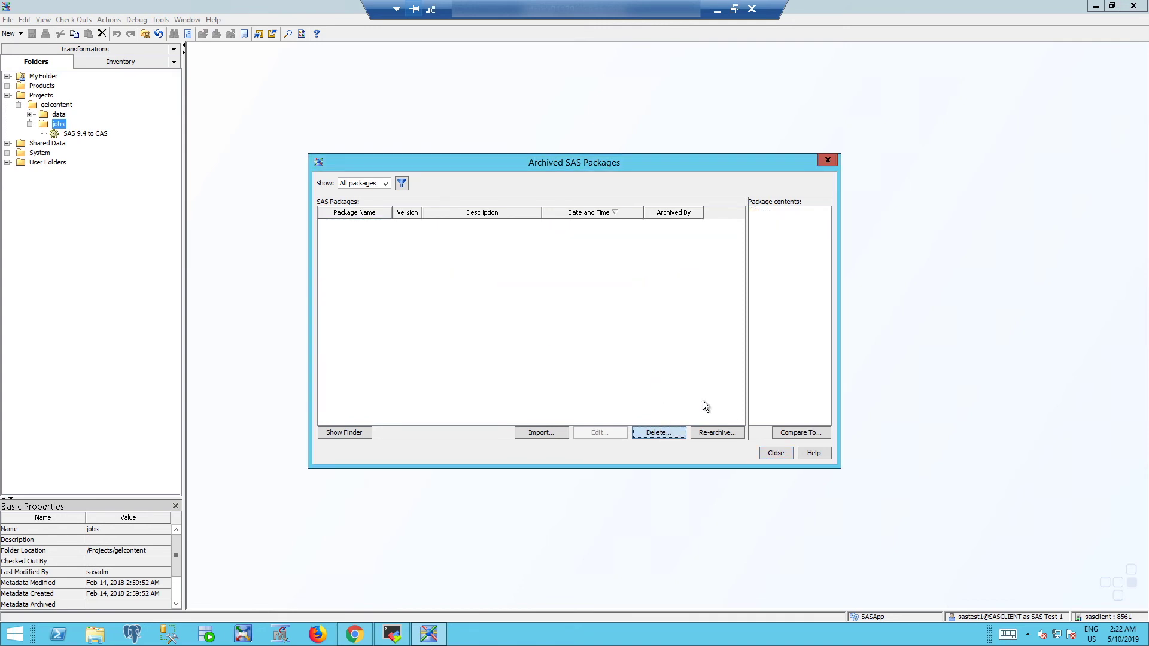
{"action": "left_click", "coordinate": [772, 454]}
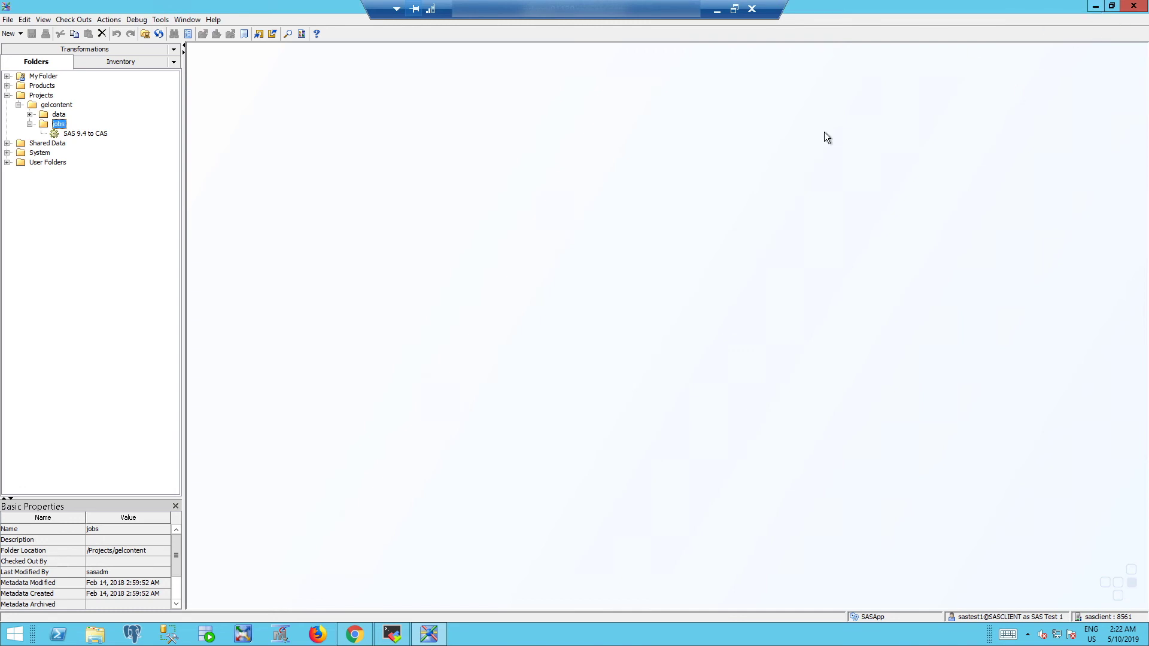
Reload the SASprograms repository in Chrome and download it as SASprograms-master.zip
{"action": "key", "text": "alt+Tab"}
{"action": "left_click", "coordinate": [52, 33]}
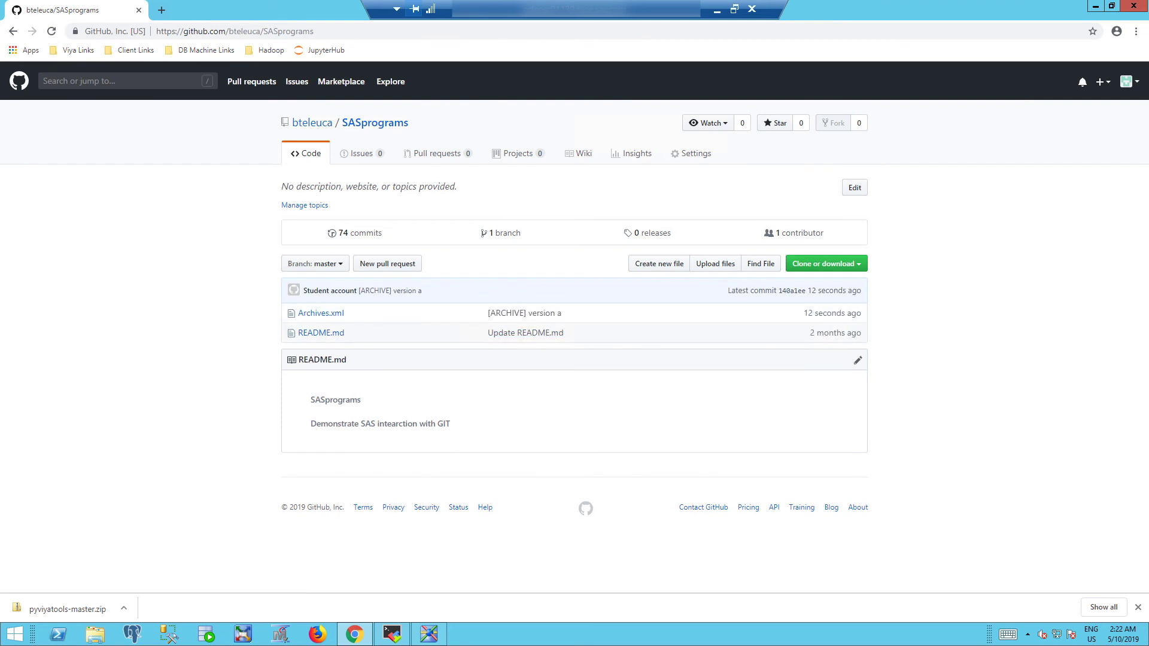
{"action": "left_click", "coordinate": [849, 269]}
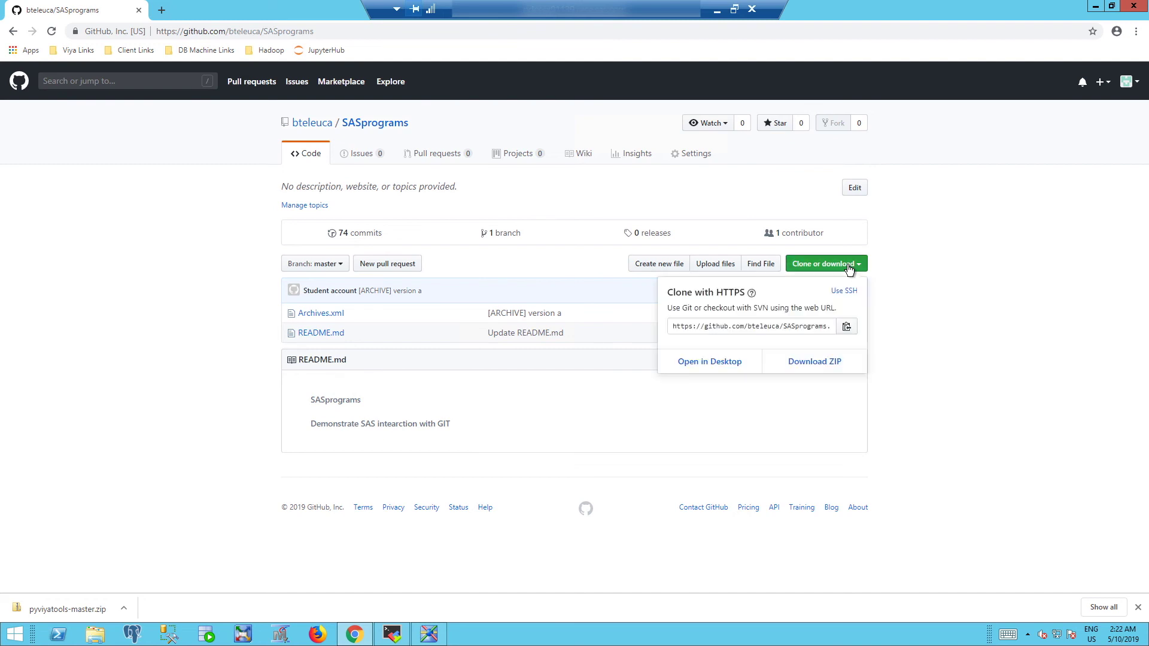
{"action": "left_click", "coordinate": [818, 364]}
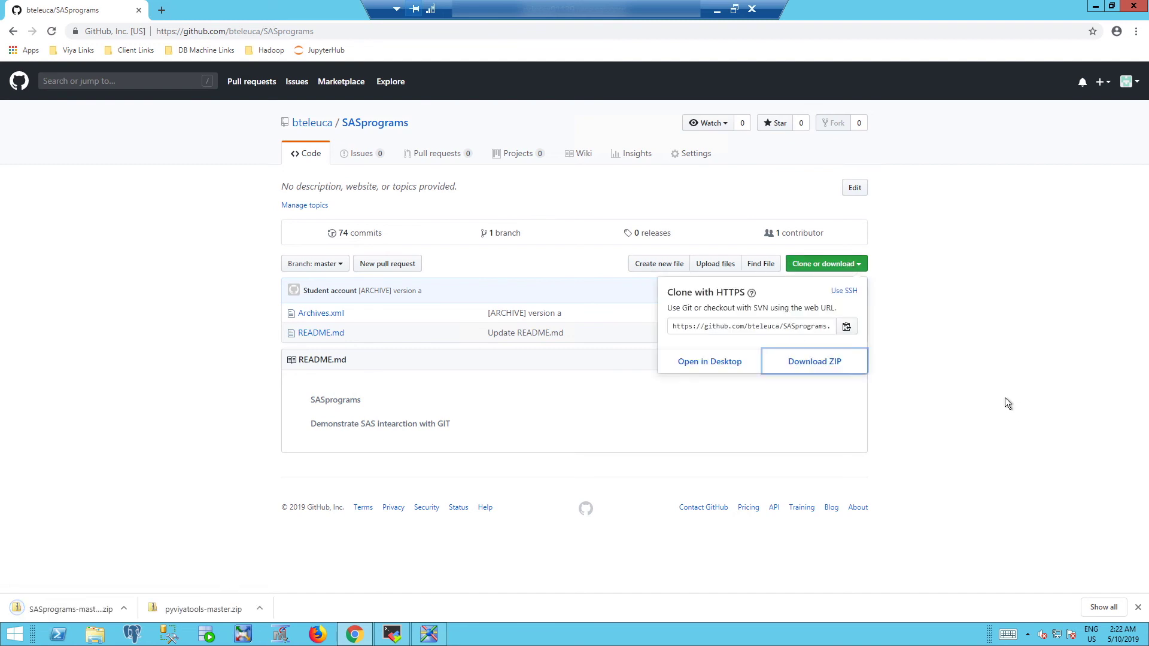
{"action": "left_click", "coordinate": [124, 608]}
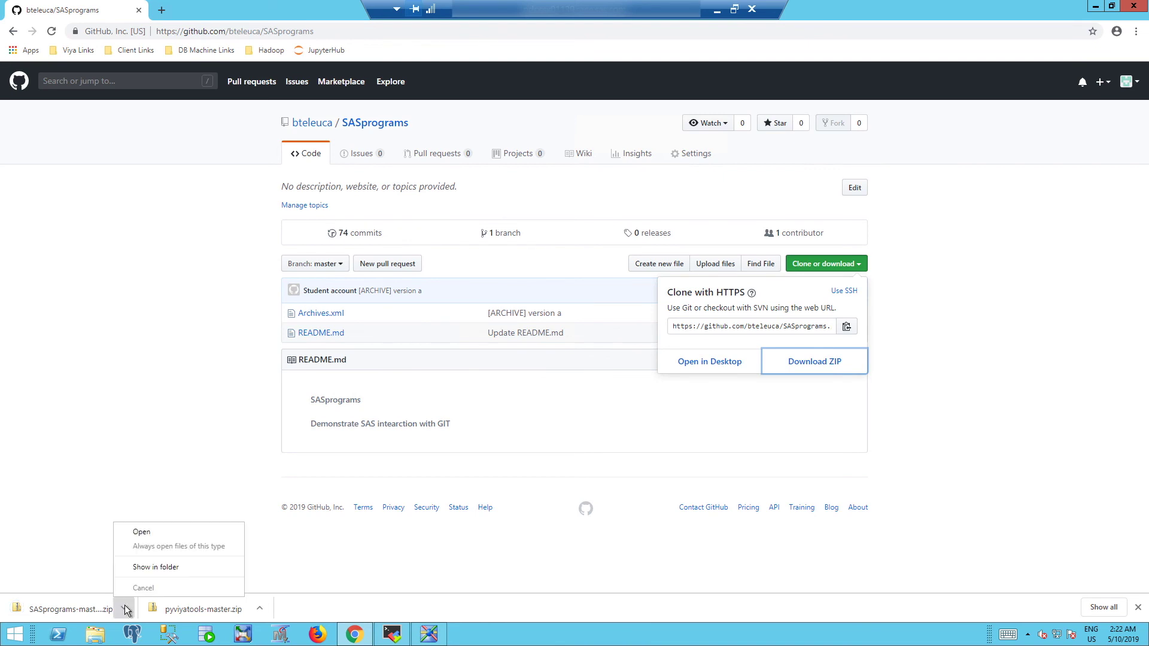
Browse into the downloaded SASprograms-master zip and open Archives.xml in Notepad++
{"action": "left_click", "coordinate": [150, 568]}
{"action": "double_click", "coordinate": [290, 295]}
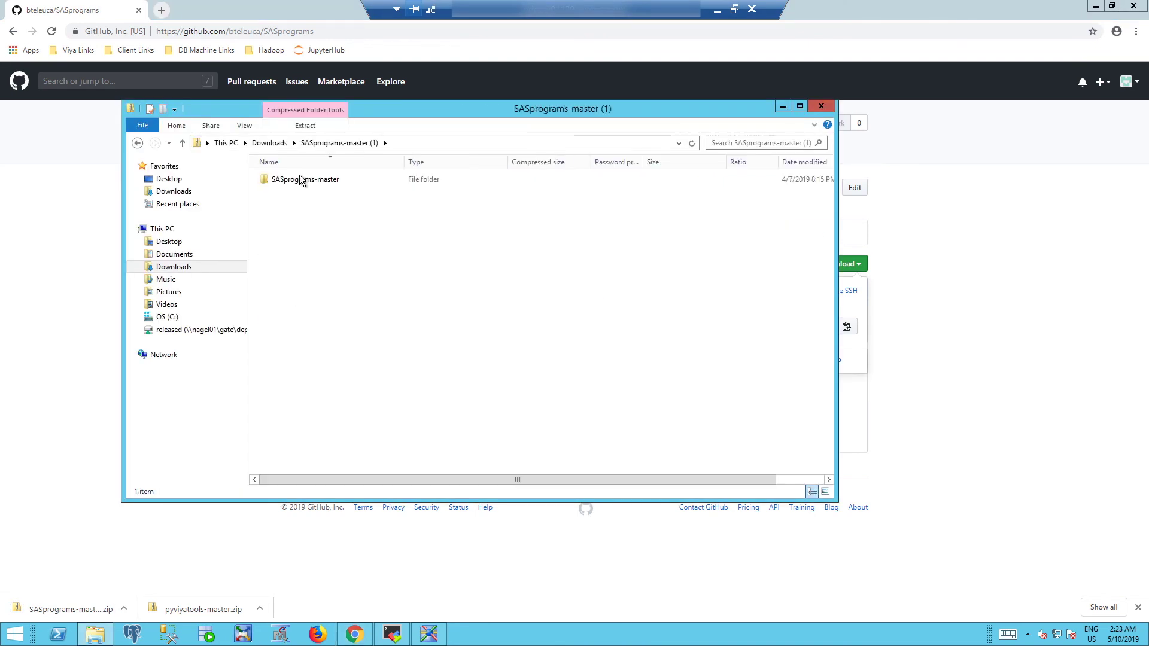
{"action": "double_click", "coordinate": [302, 181]}
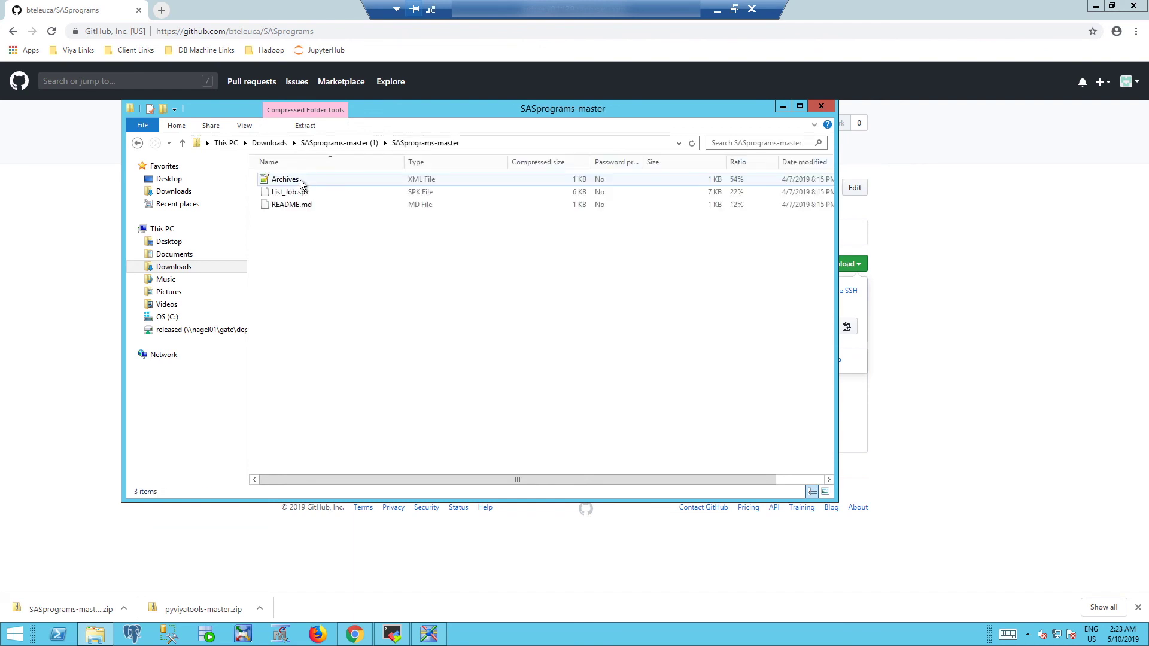
{"action": "left_click", "coordinate": [298, 196]}
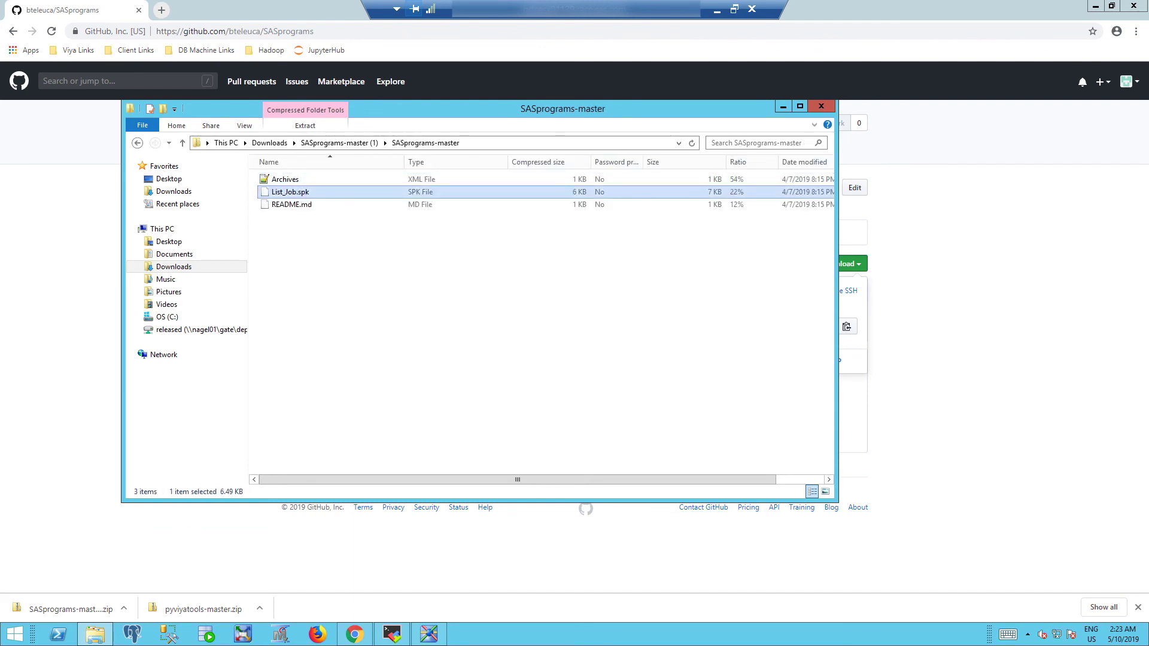
{"action": "double_click", "coordinate": [286, 180]}
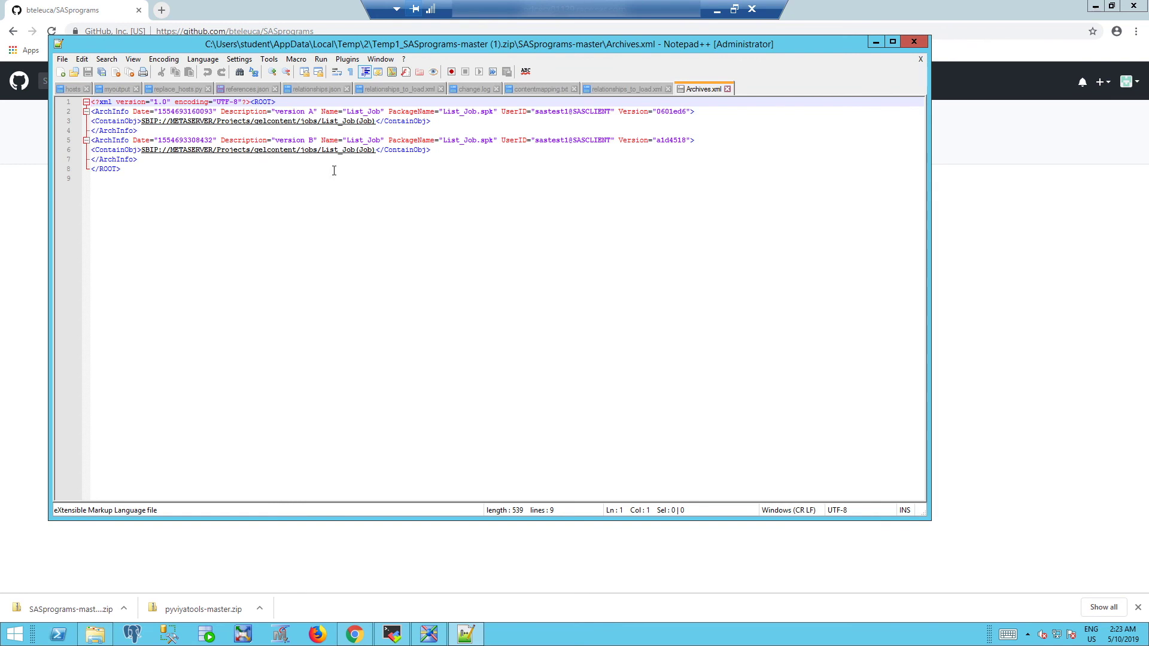